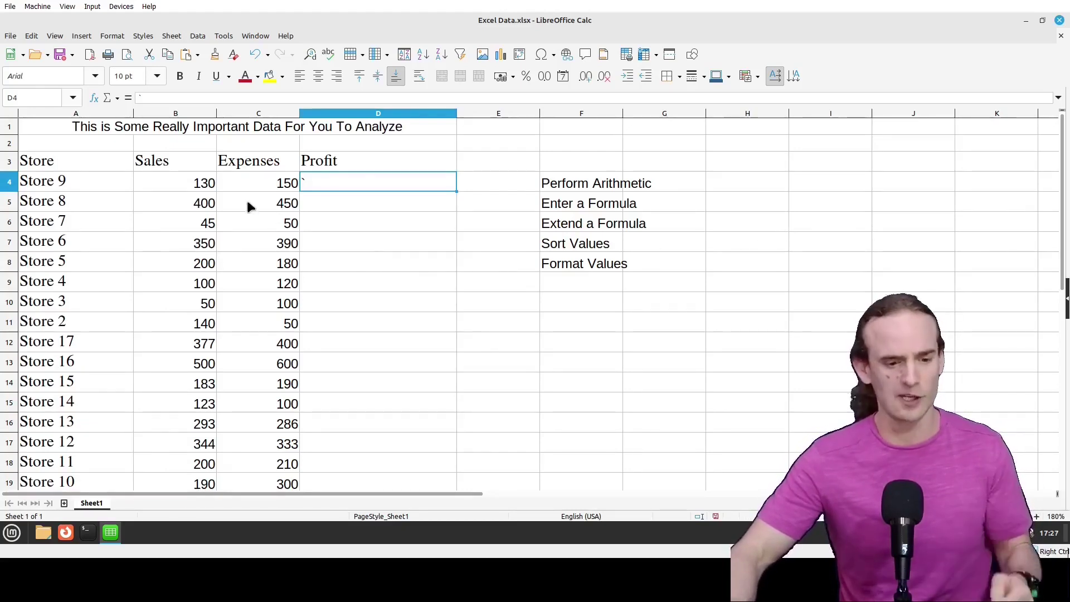
pyautogui.moveTo(180, 183); pyautogui.dragTo(269, 428)
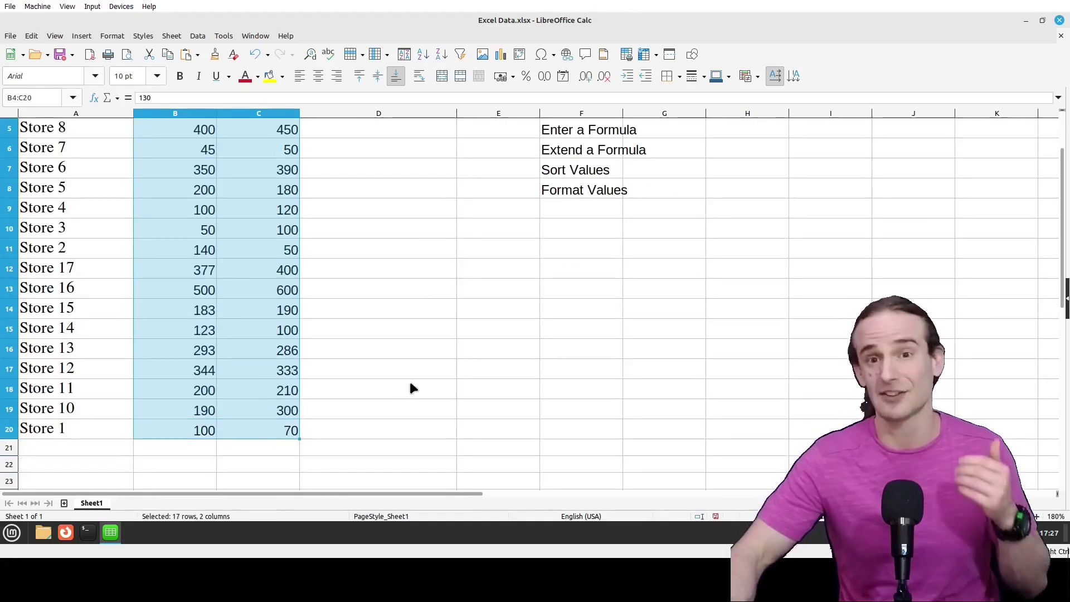
pyautogui.click(413, 322)
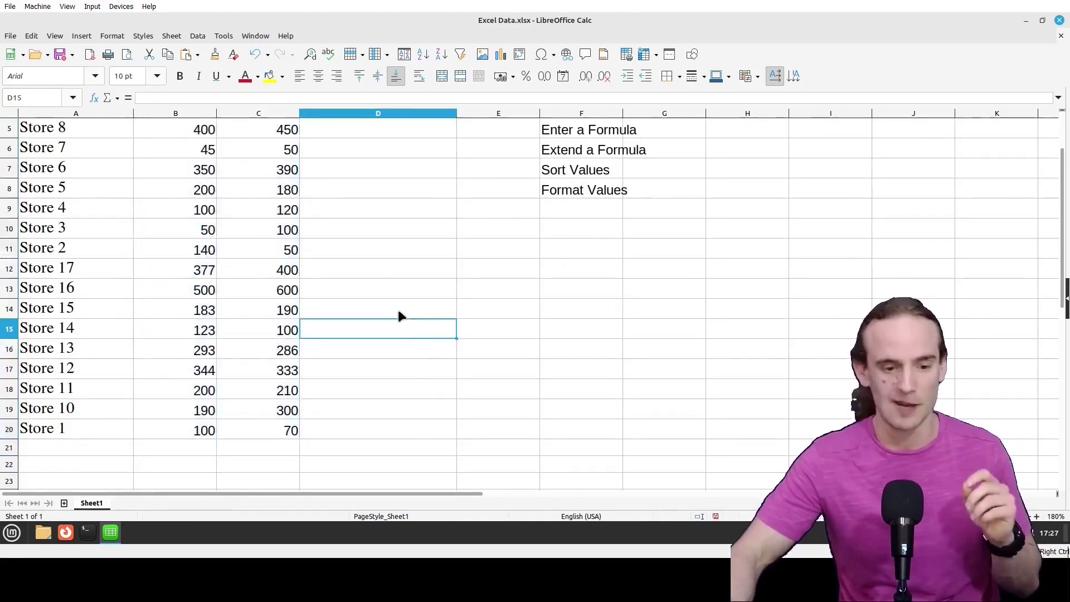
# Add a dollar sign in front of the 130 sales value for Store 9 in B4
pyautogui.scroll(2, 397, 307)
pyautogui.click(177, 189)
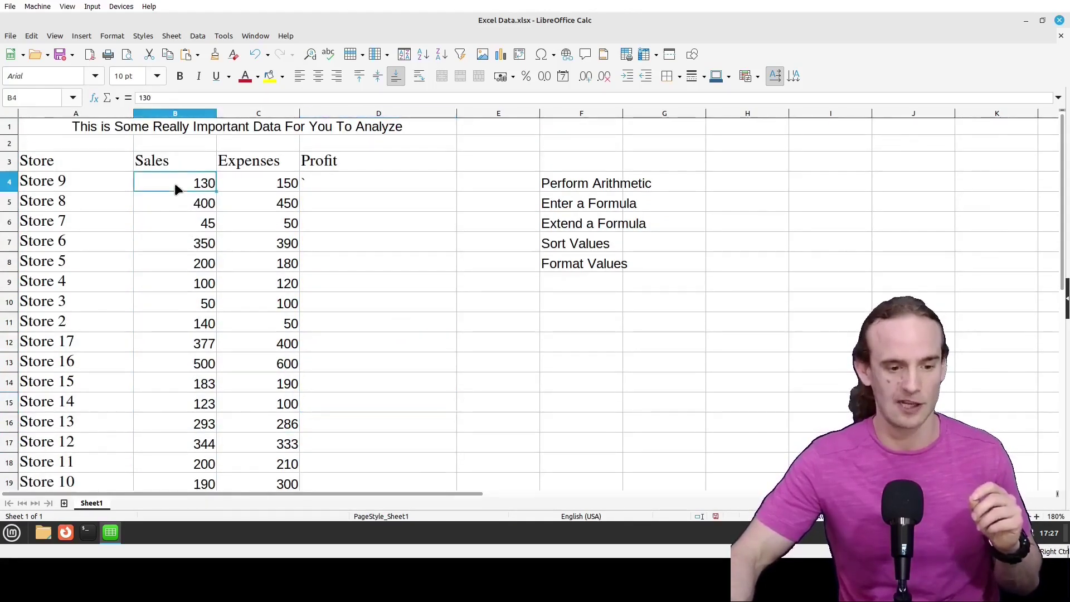
pyautogui.click(140, 98)
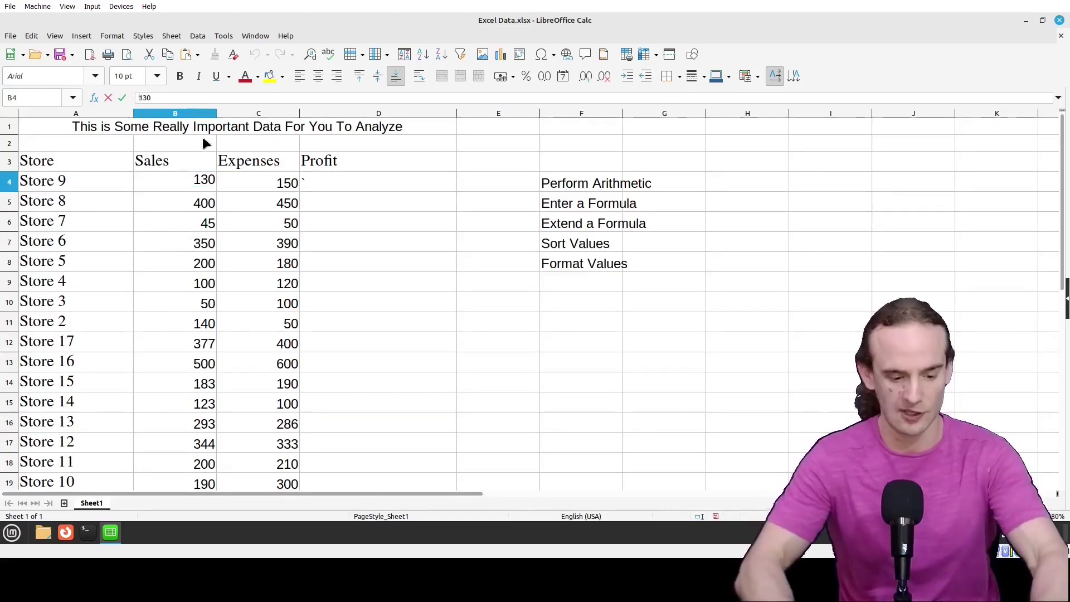
pyautogui.write('$')
pyautogui.press('Return')
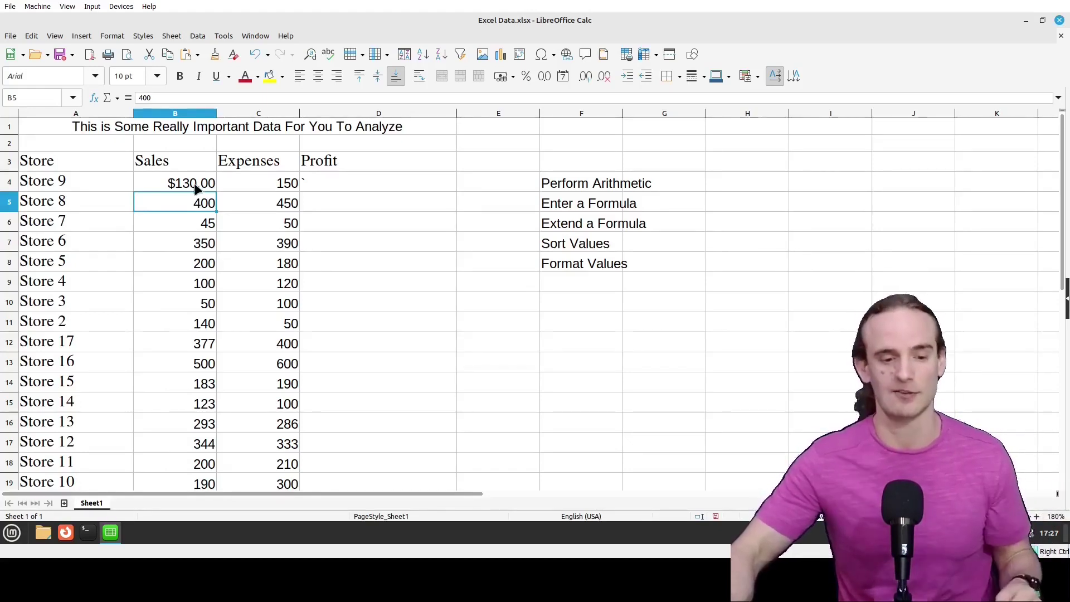
# Format all the Sales and Expenses values in B4:C20 as Currency
pyautogui.moveTo(194, 183); pyautogui.dragTo(290, 472)
pyautogui.scroll(1, 285, 399)
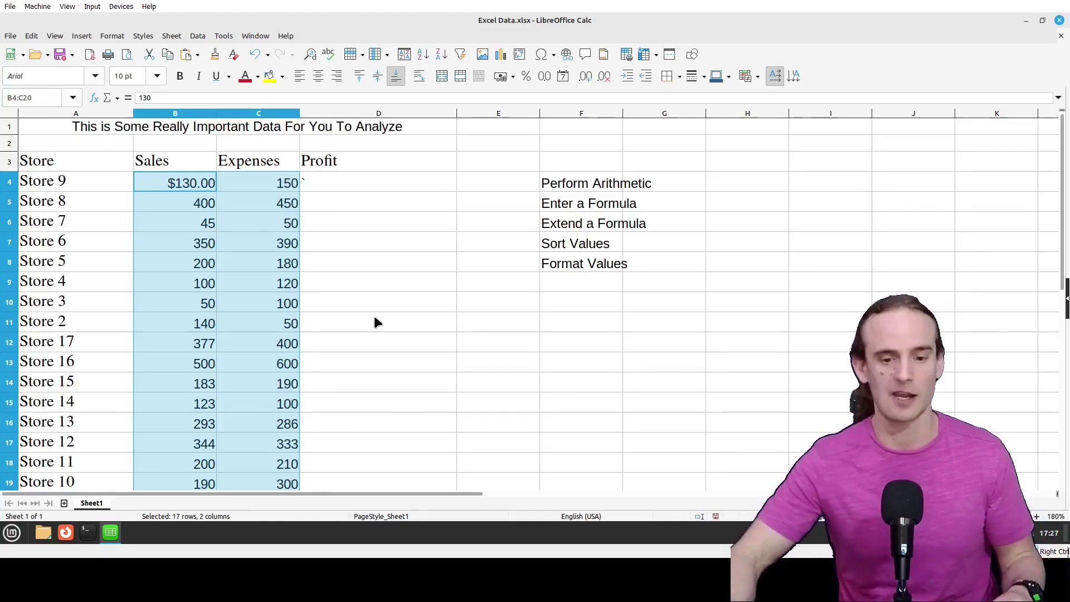
pyautogui.click(113, 36)
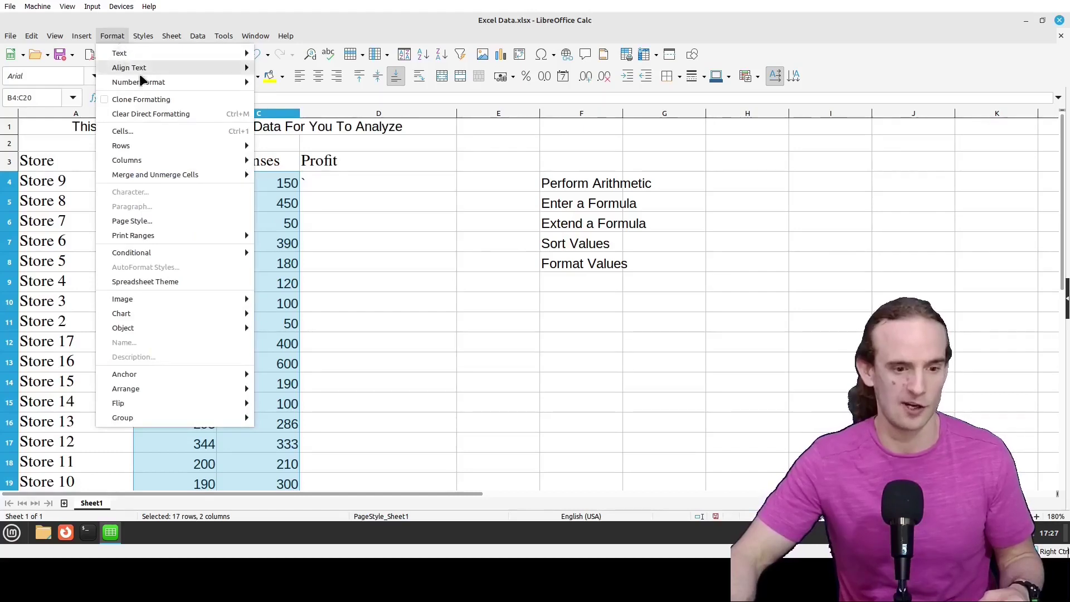
pyautogui.moveTo(143, 82)
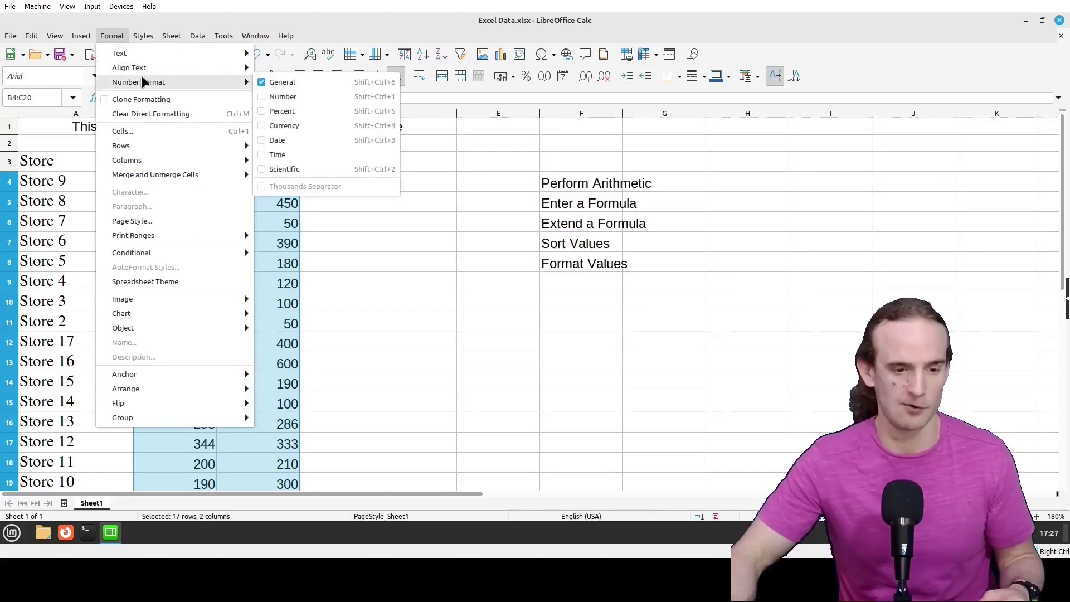
pyautogui.click(295, 126)
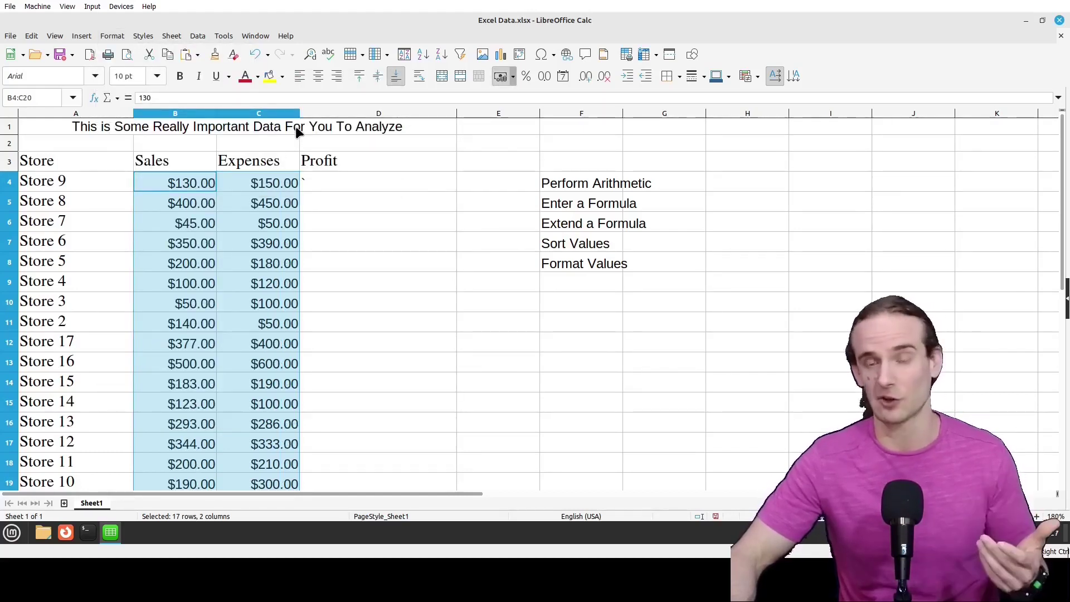
# Open the sidebar, look at the Gallery and return to the cell Properties
pyautogui.click(1066, 308)
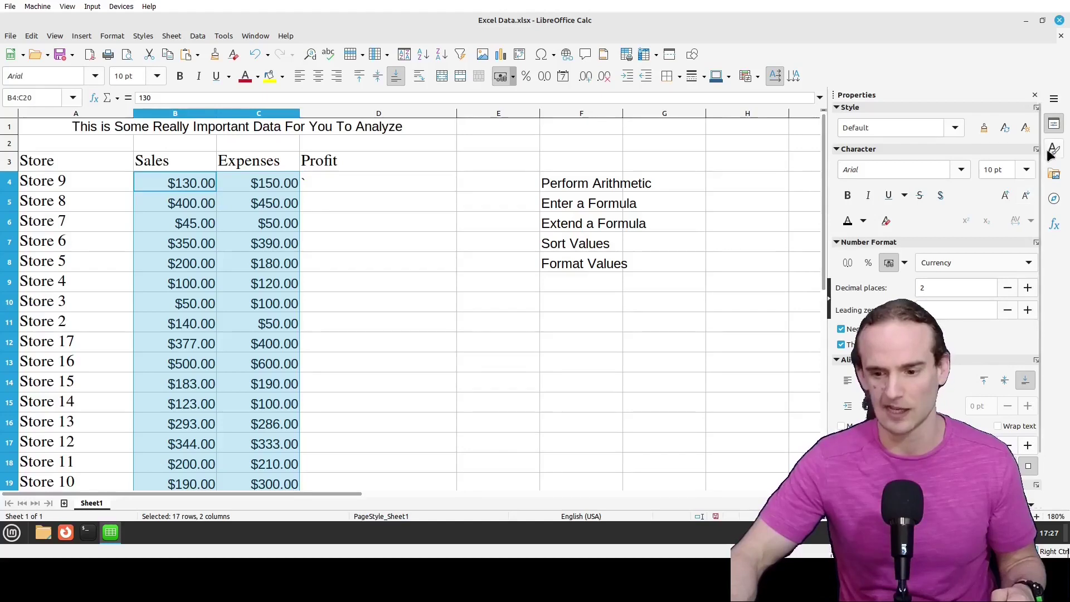
pyautogui.click(1053, 178)
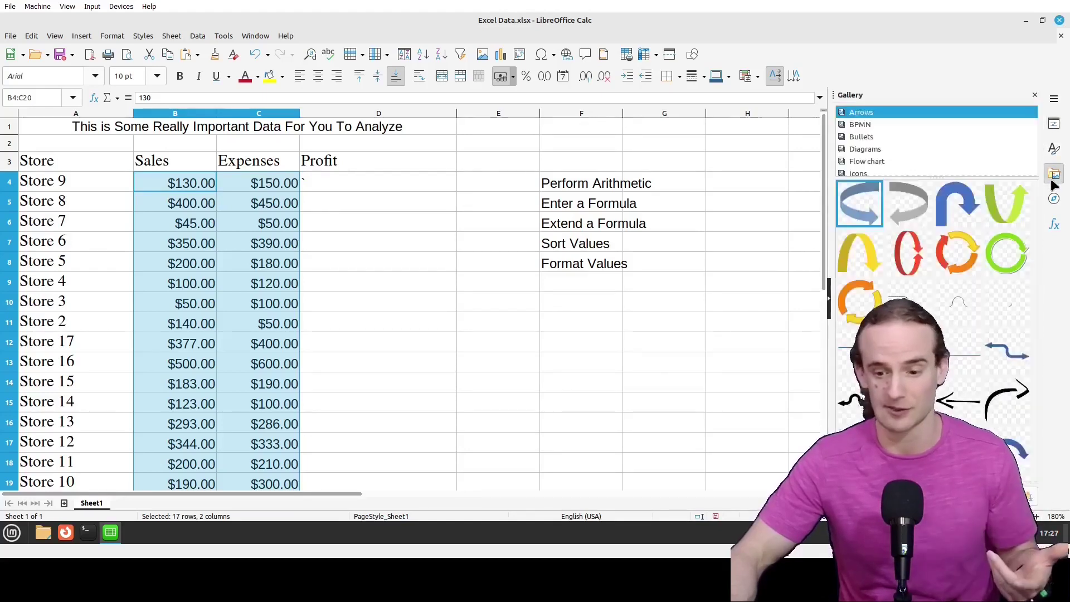
pyautogui.click(1055, 126)
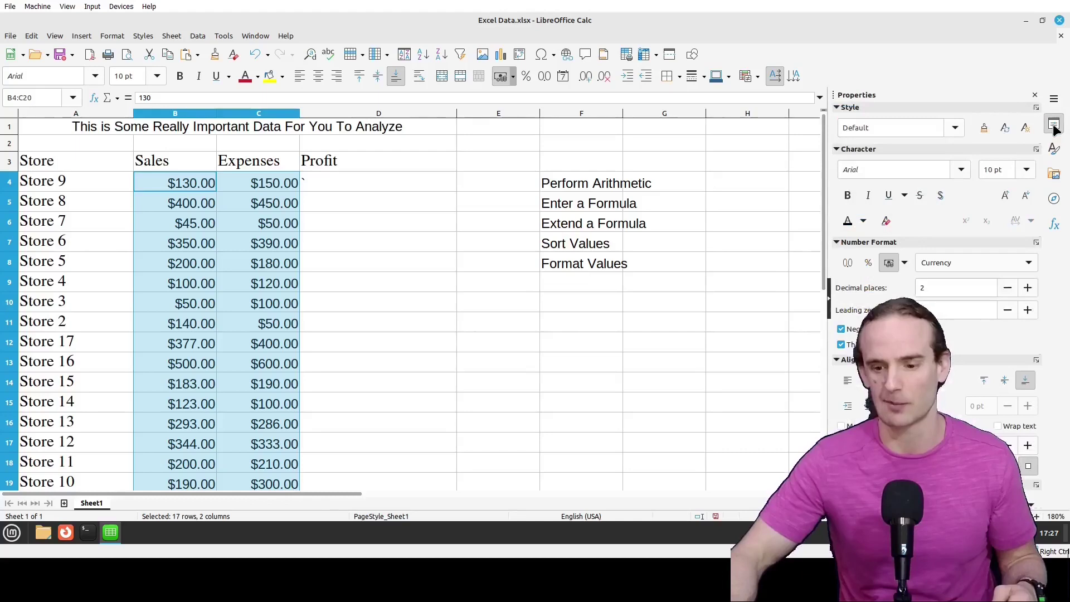
# Try the Percent format on the Sales and Expenses values and switch them back to Currency
pyautogui.click(867, 263)
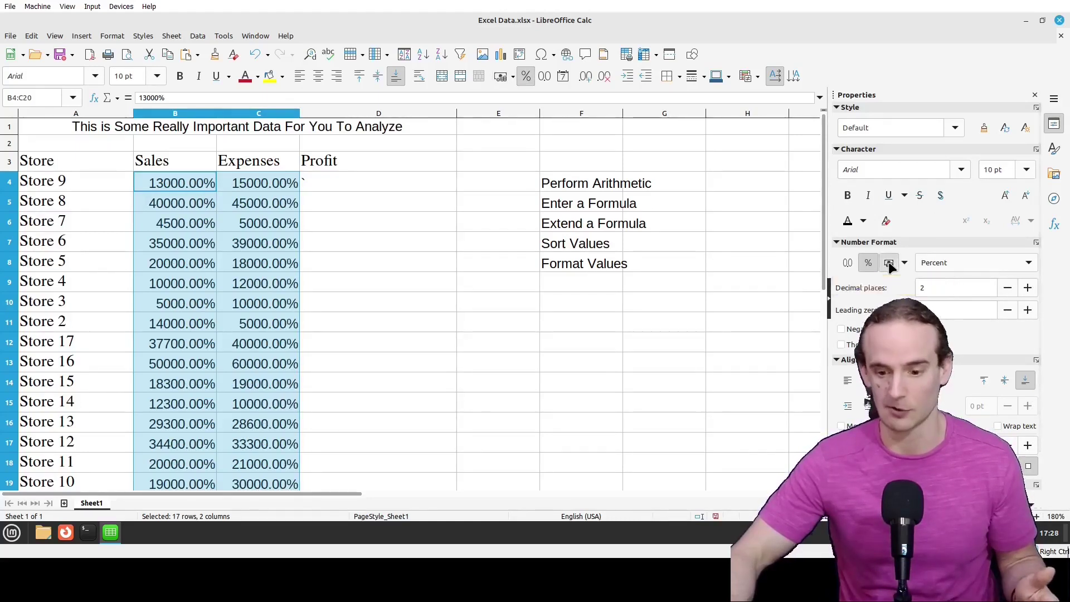
pyautogui.click(889, 264)
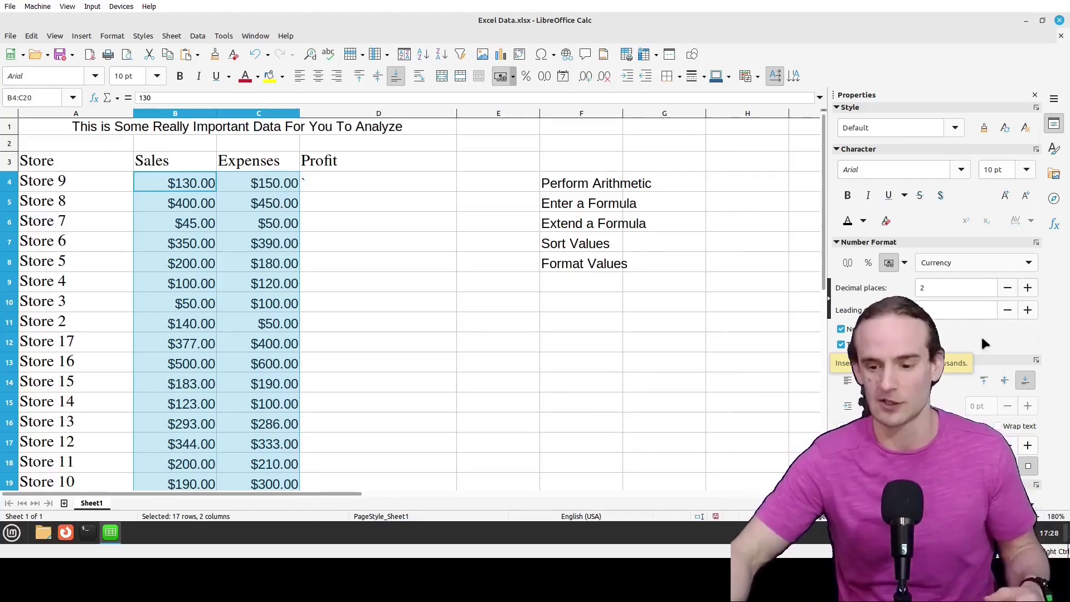
# Try four decimal places on the currency values, set them back to two and deselect the range
pyautogui.click(1028, 289)
pyautogui.click(1027, 289)
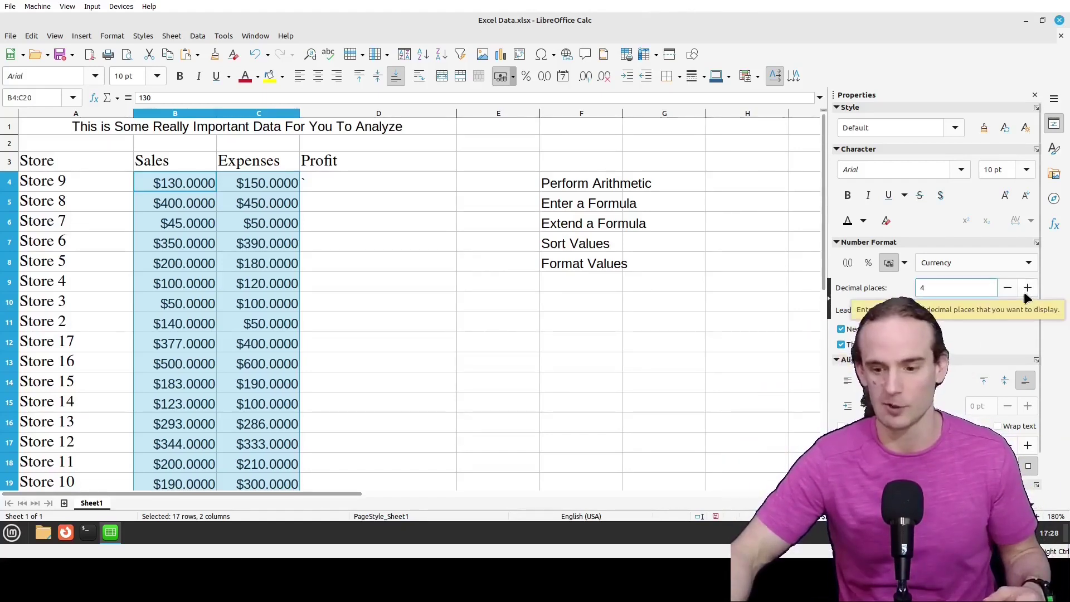
pyautogui.click(1007, 288)
pyautogui.click(1007, 288)
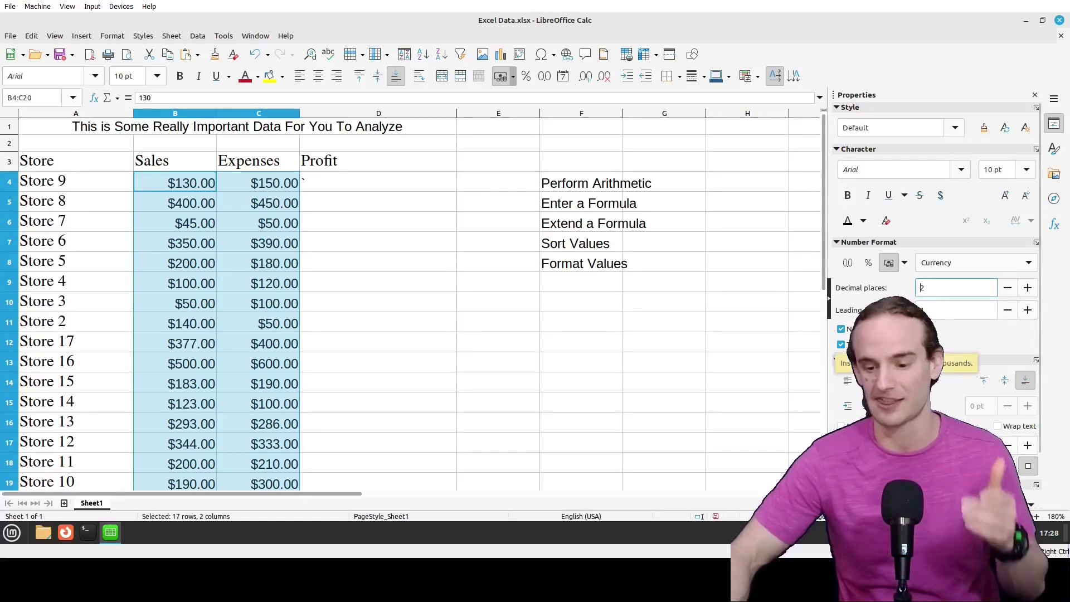
pyautogui.click(592, 364)
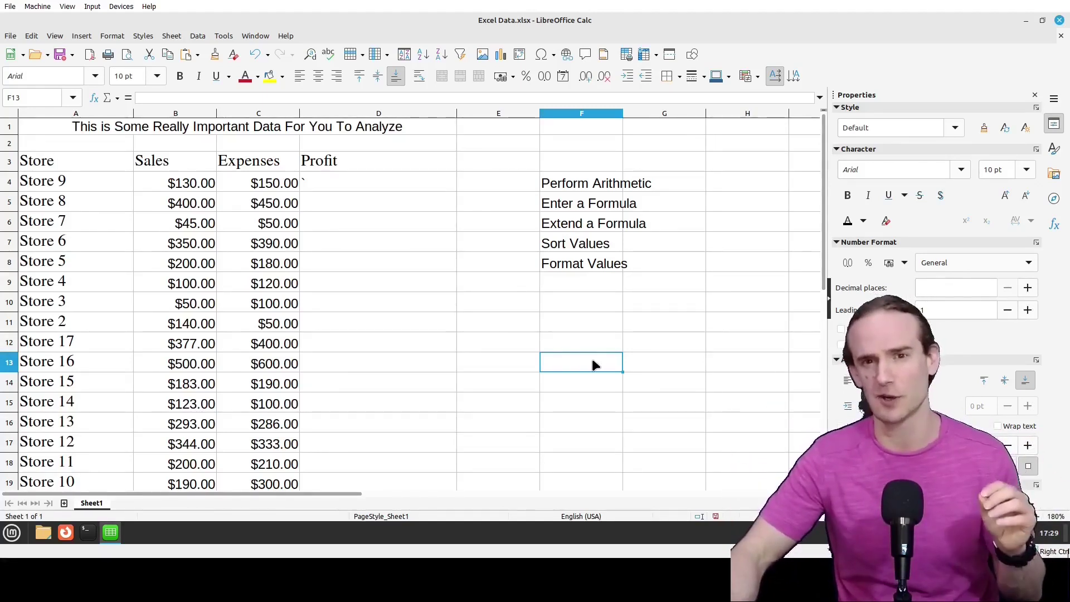
# Try entering 130-150 without an equals sign as Store 9's profit in D4, and undo the entry
pyautogui.click(362, 193)
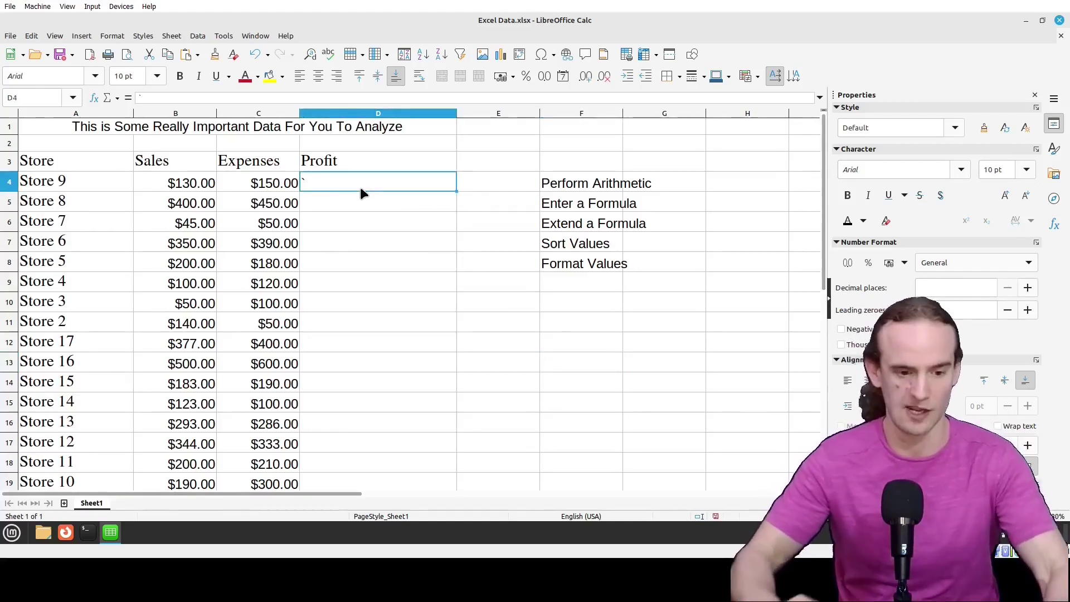
pyautogui.write('130')
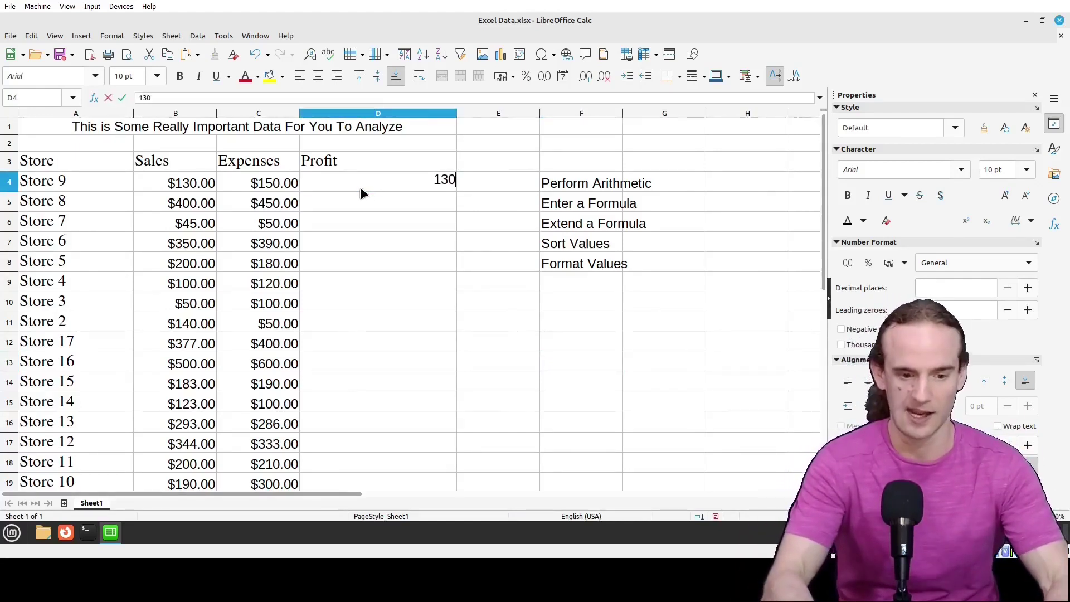
pyautogui.write('-150')
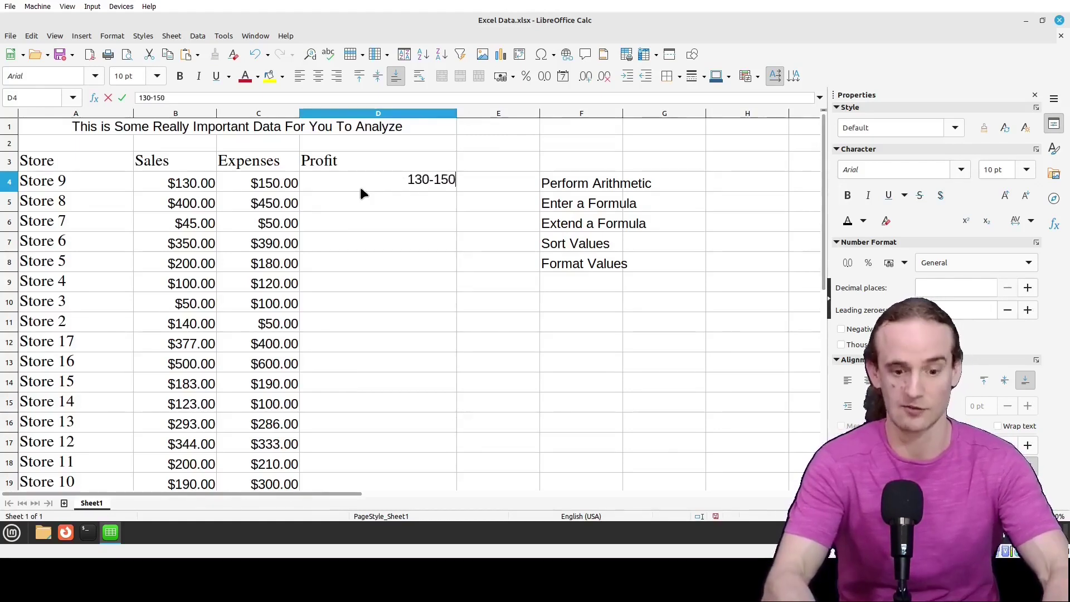
pyautogui.press('Return')
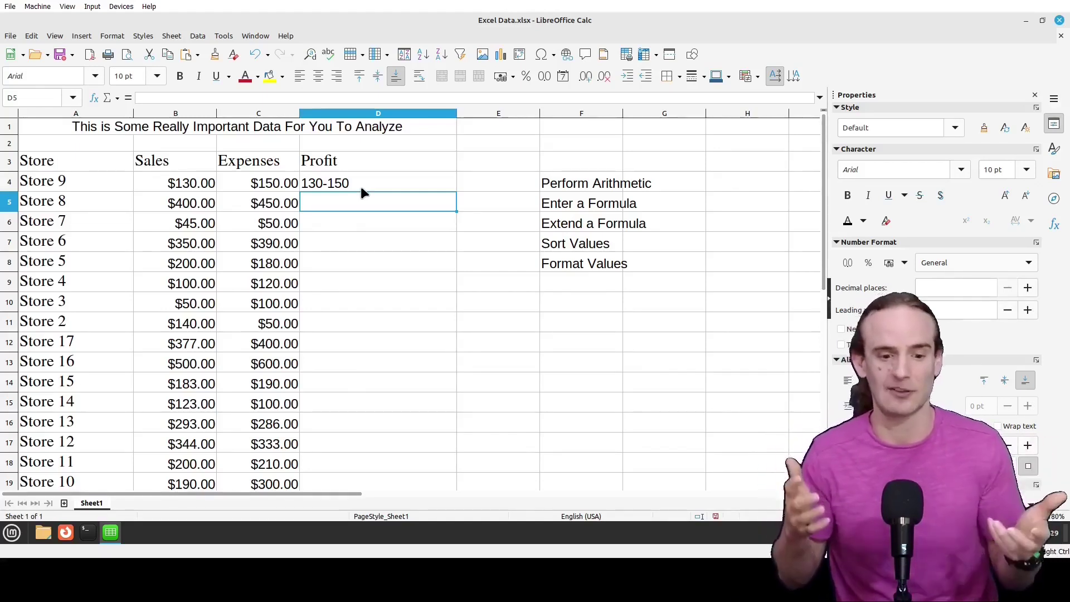
pyautogui.hotkey('ctrl', 'z')
# Enter the arithmetic formula =130-150 as Store 9's profit in D4
pyautogui.click(190, 98)
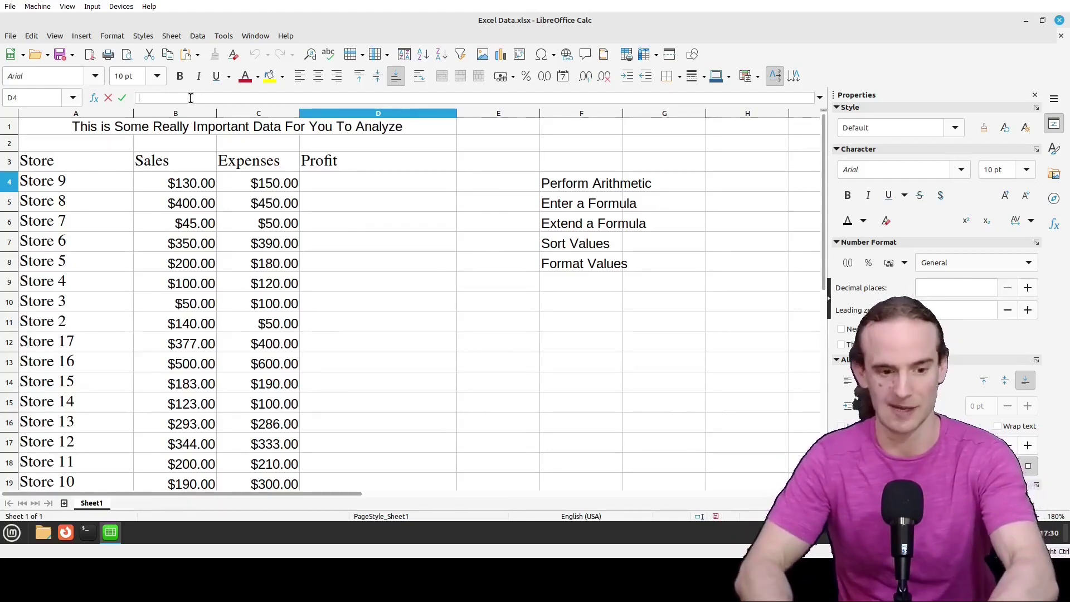
pyautogui.write('+')
pyautogui.press('BackSpace')
pyautogui.write('=')
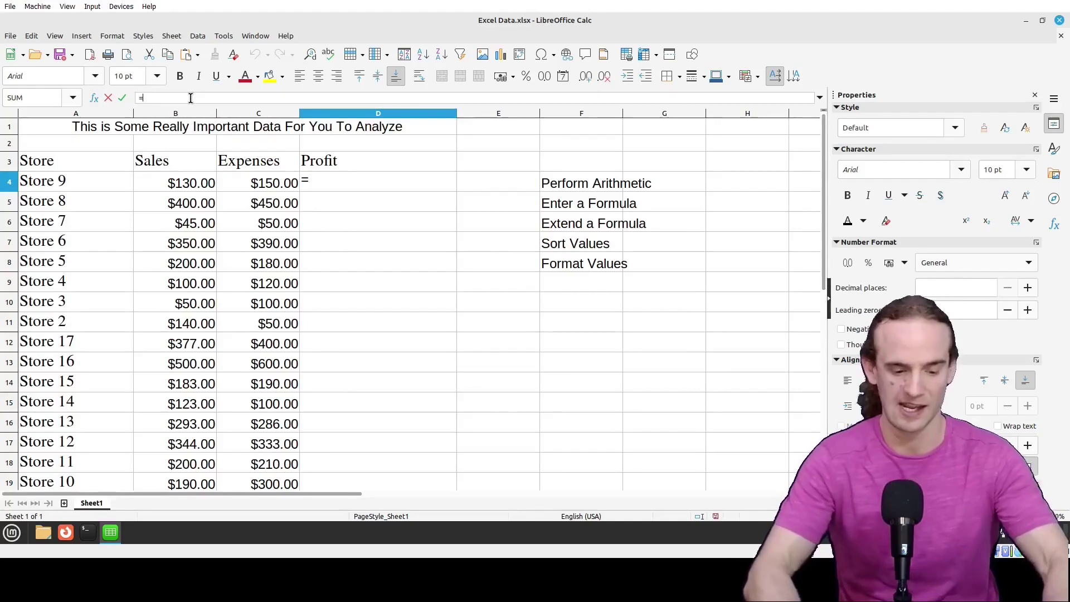
pyautogui.write('13')
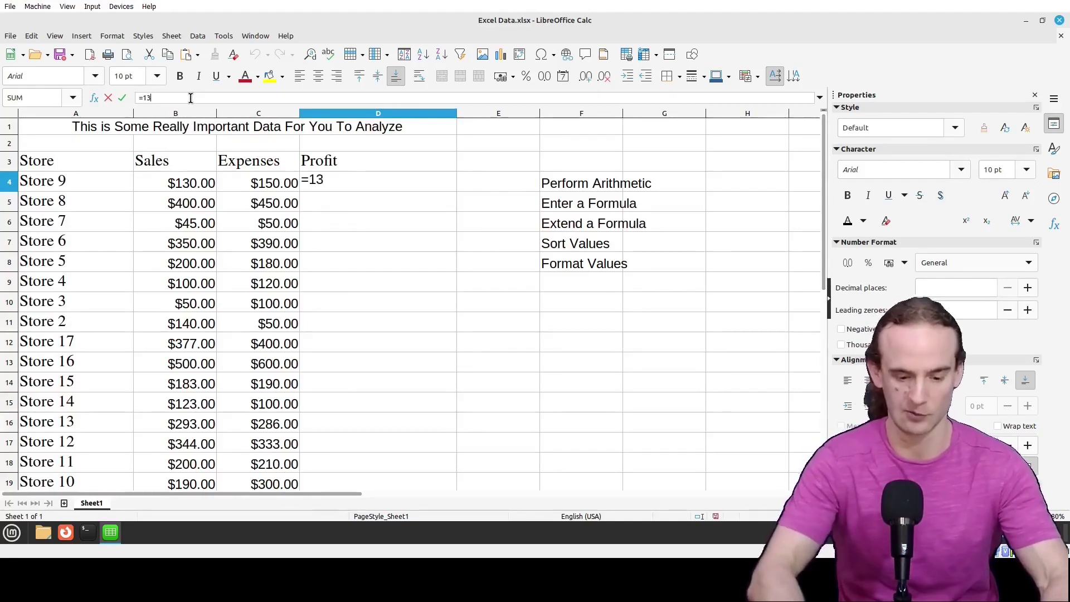
pyautogui.write('0-150')
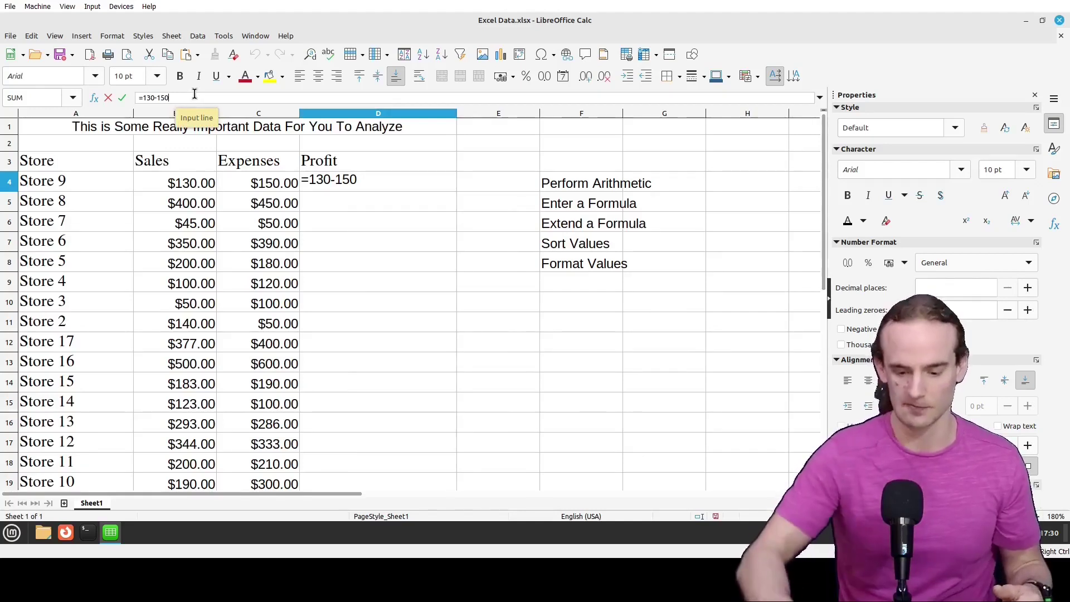
pyautogui.press('Return')
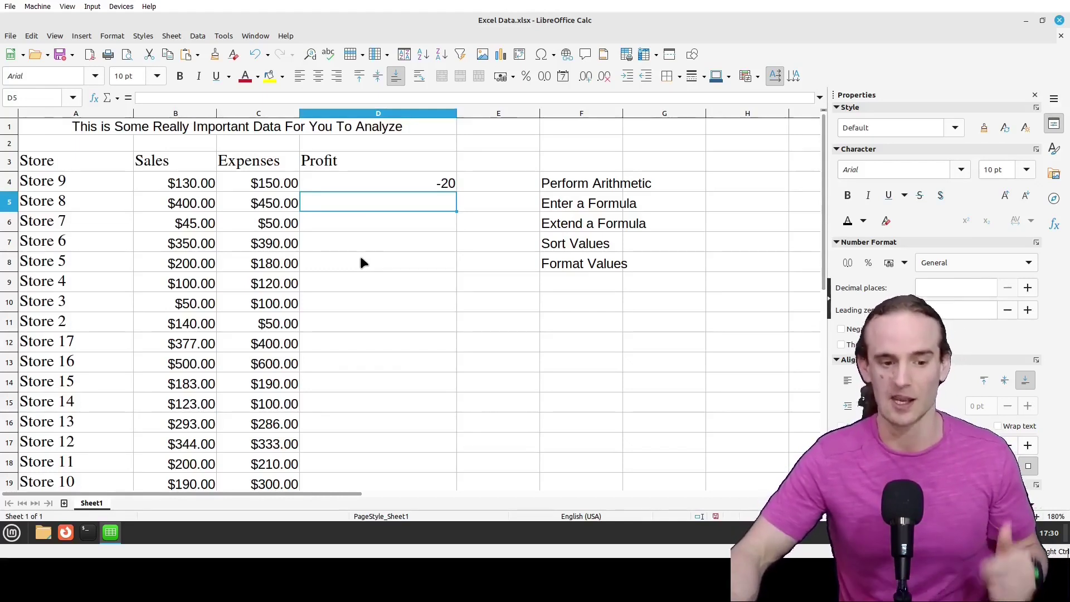
# Enter the formula =B5-C5 in D5, using cell references to subtract Store 8's expenses from its sales
pyautogui.click(127, 99)
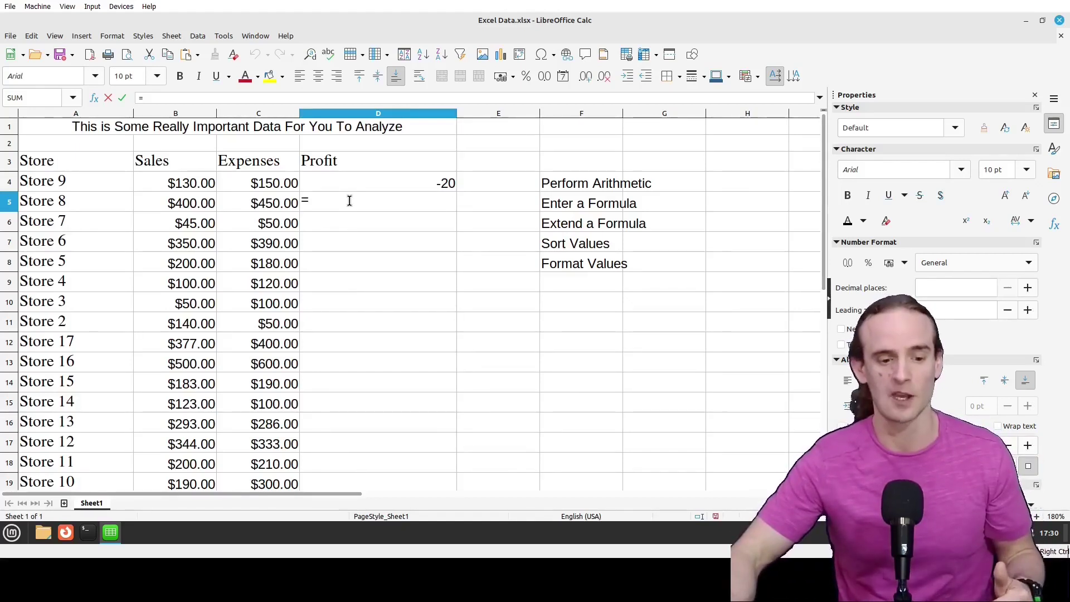
pyautogui.click(190, 211)
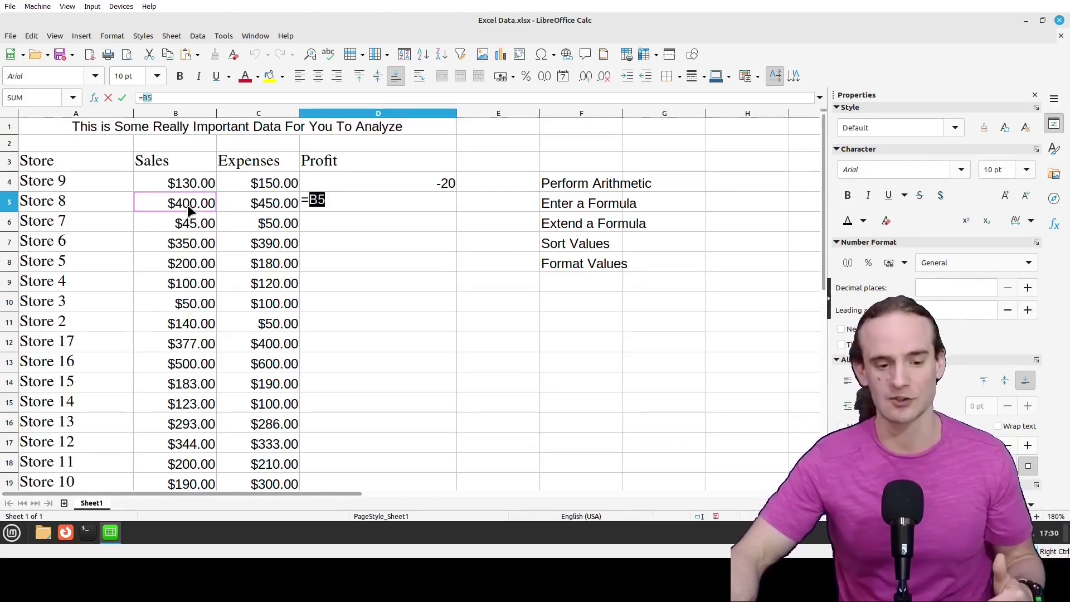
pyautogui.click(343, 200)
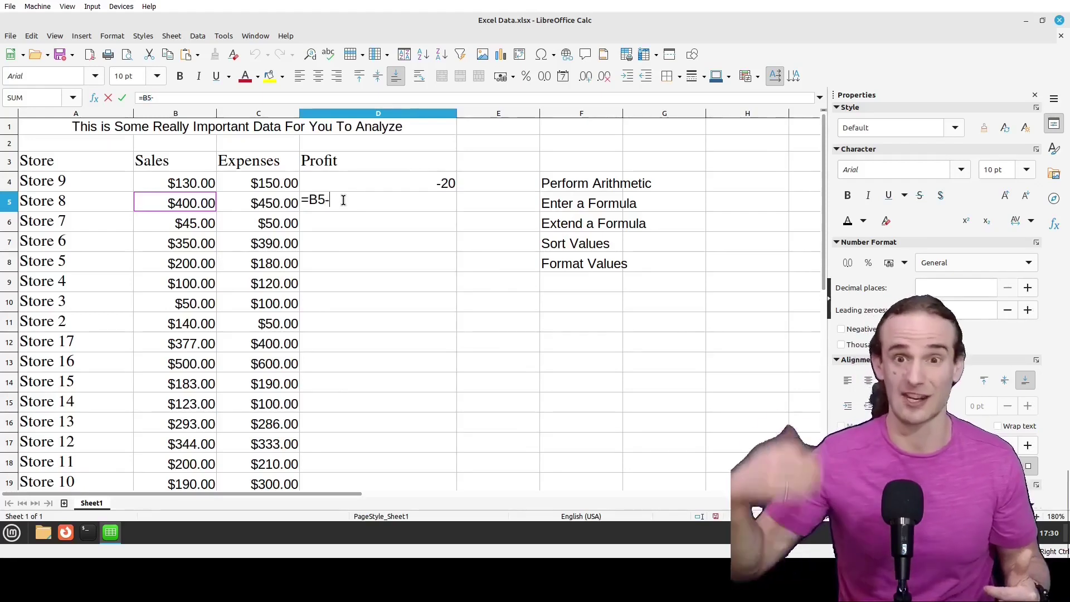
pyautogui.write('-')
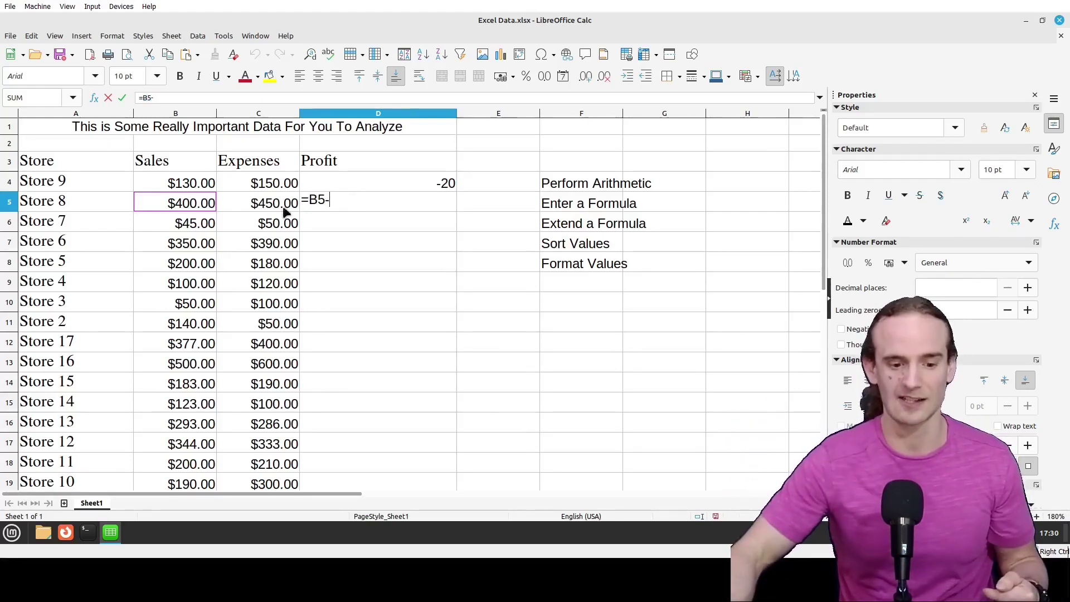
pyautogui.click(274, 209)
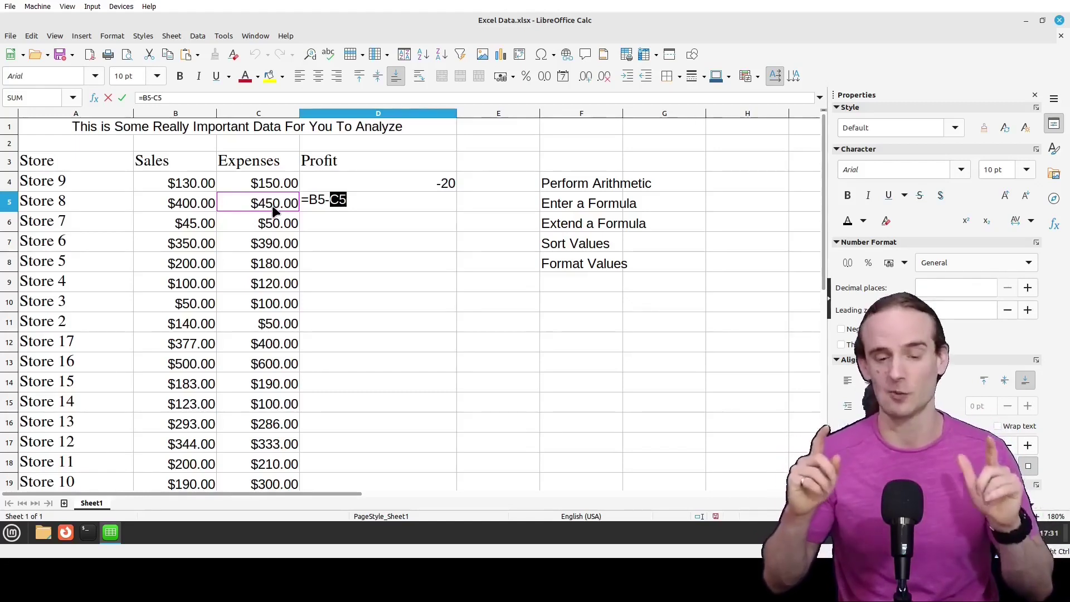
pyautogui.press('Return')
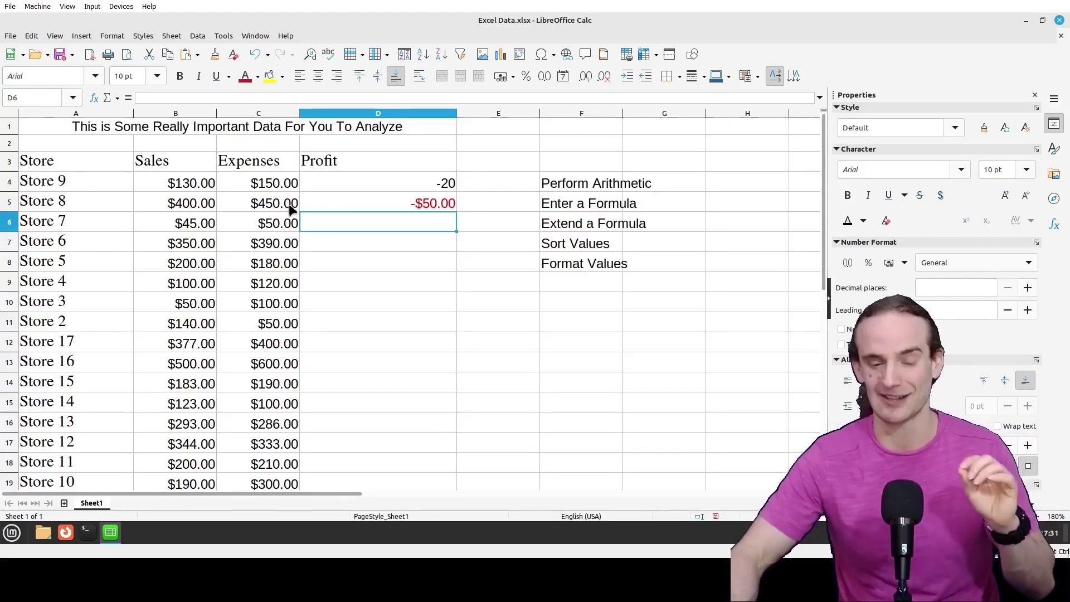
# Extend the profit formula from D5 down to Store 1 in D20 and deselect the range
pyautogui.click(344, 206)
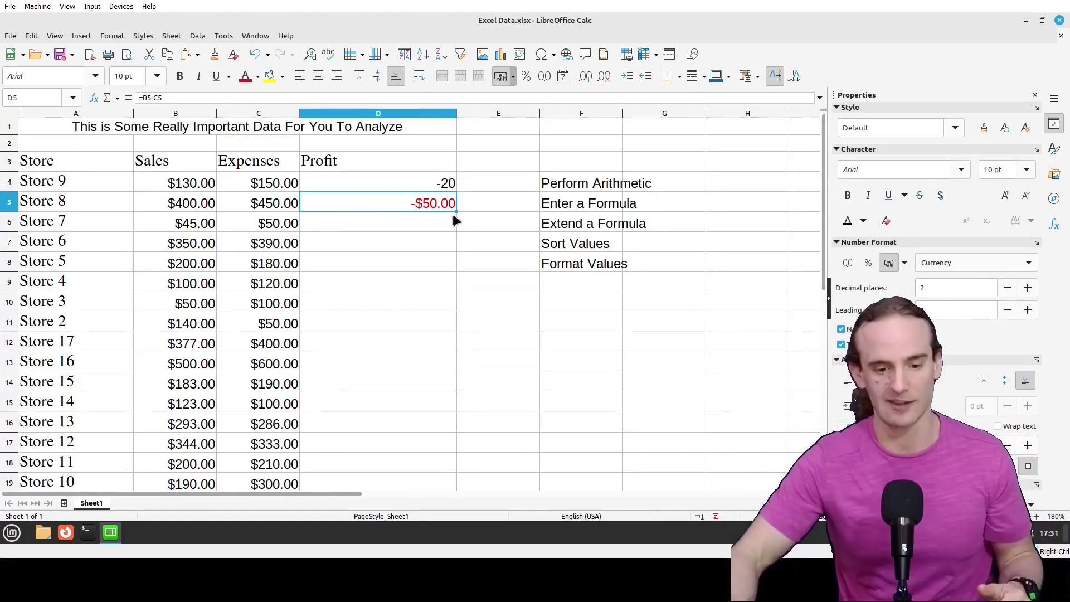
pyautogui.moveTo(456, 211); pyautogui.dragTo(434, 460)
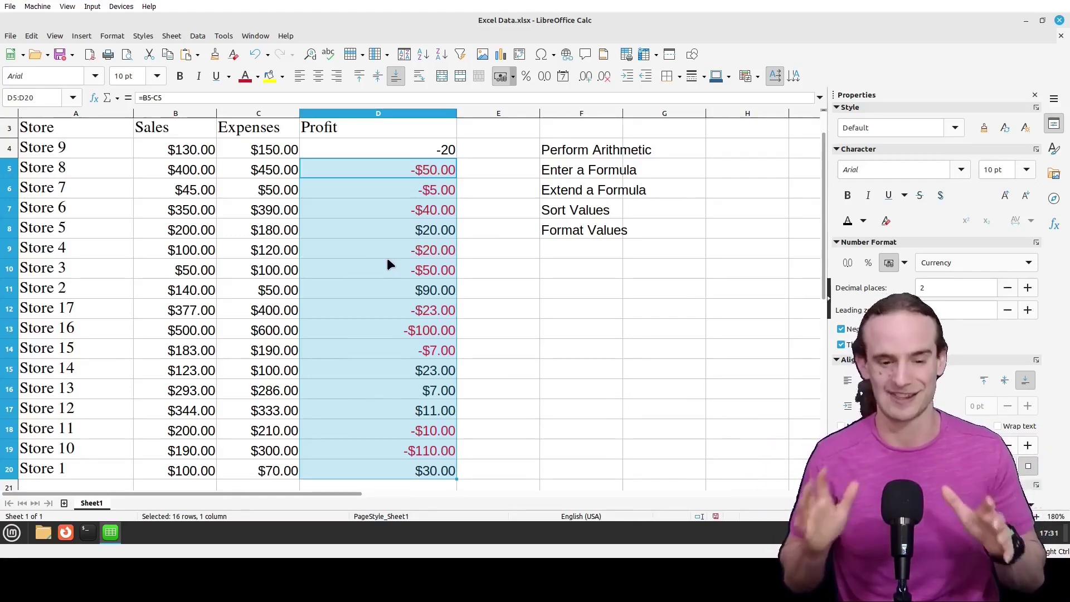
pyautogui.click(514, 284)
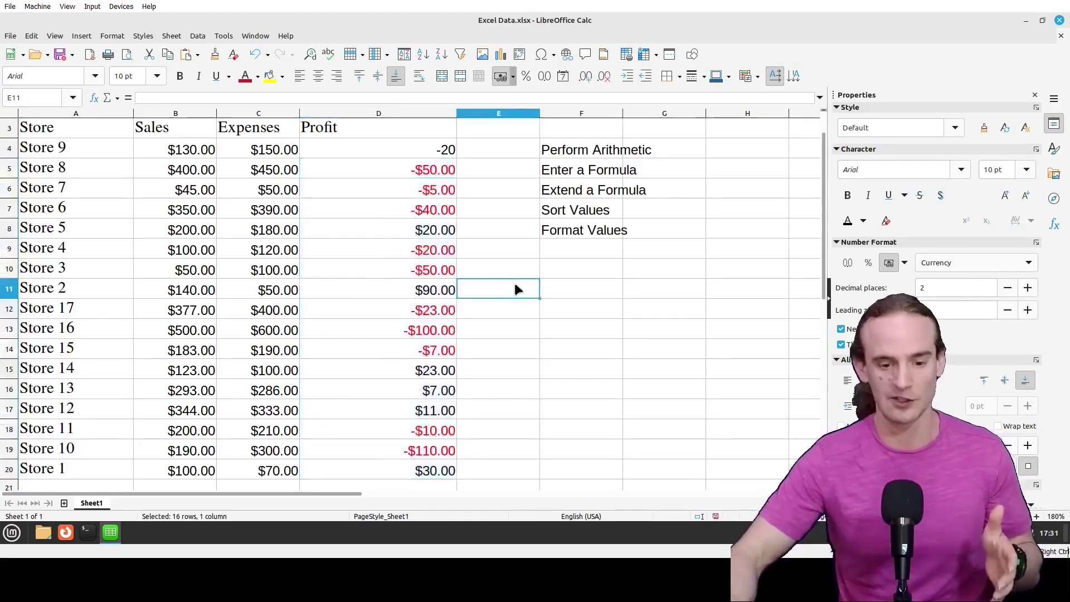
# Format the profit values in D4:D20 as currency, with negative numbers shown in red
pyautogui.moveTo(359, 146); pyautogui.dragTo(426, 427)
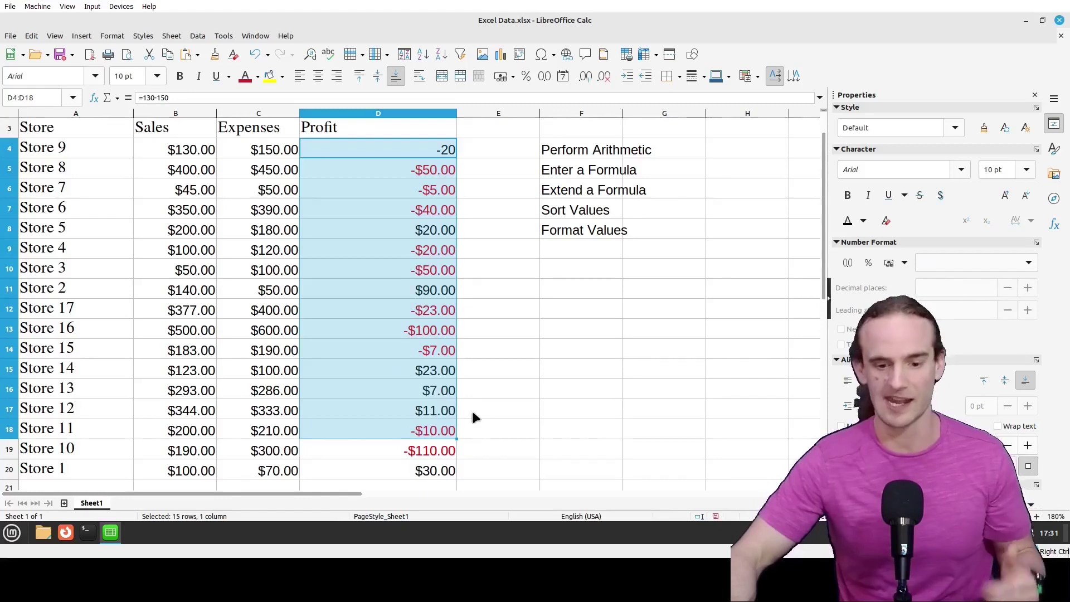
pyautogui.click(460, 313)
pyautogui.moveTo(377, 149); pyautogui.dragTo(411, 425)
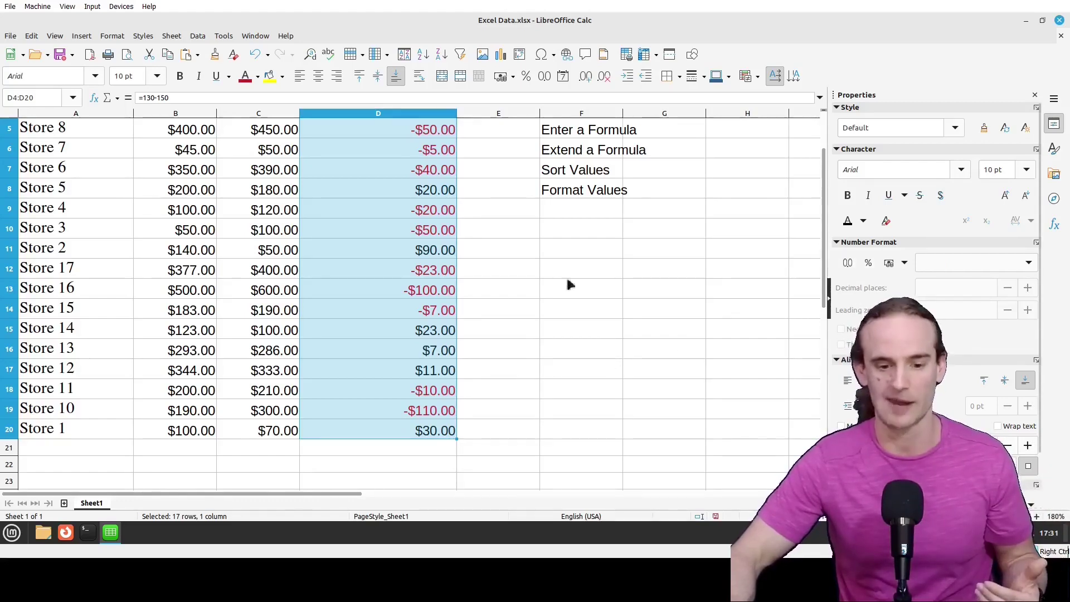
pyautogui.scroll(2, 411, 295)
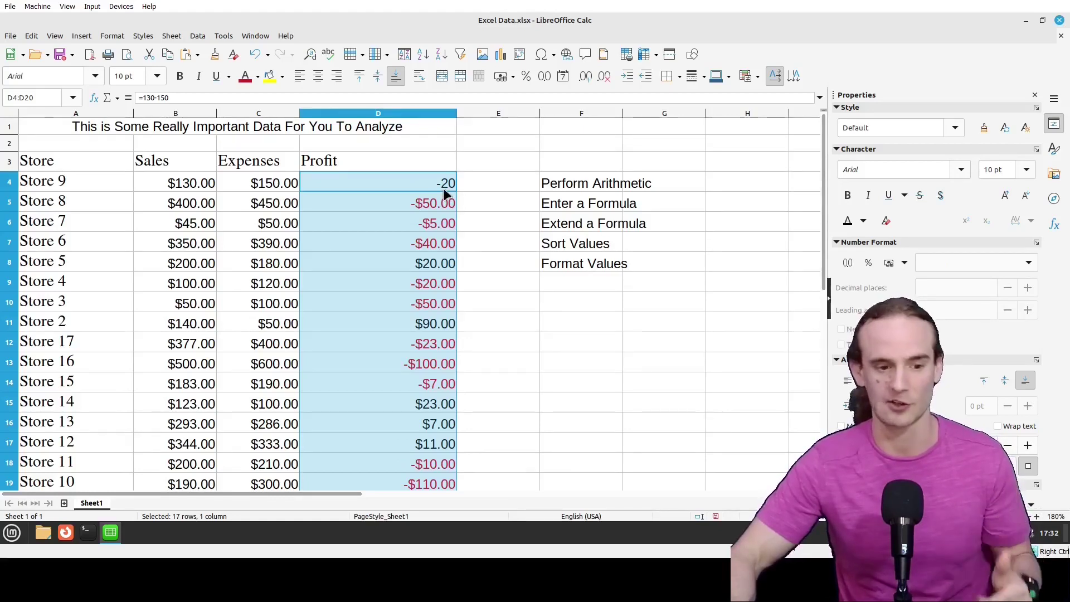
pyautogui.click(112, 35)
pyautogui.moveTo(145, 81)
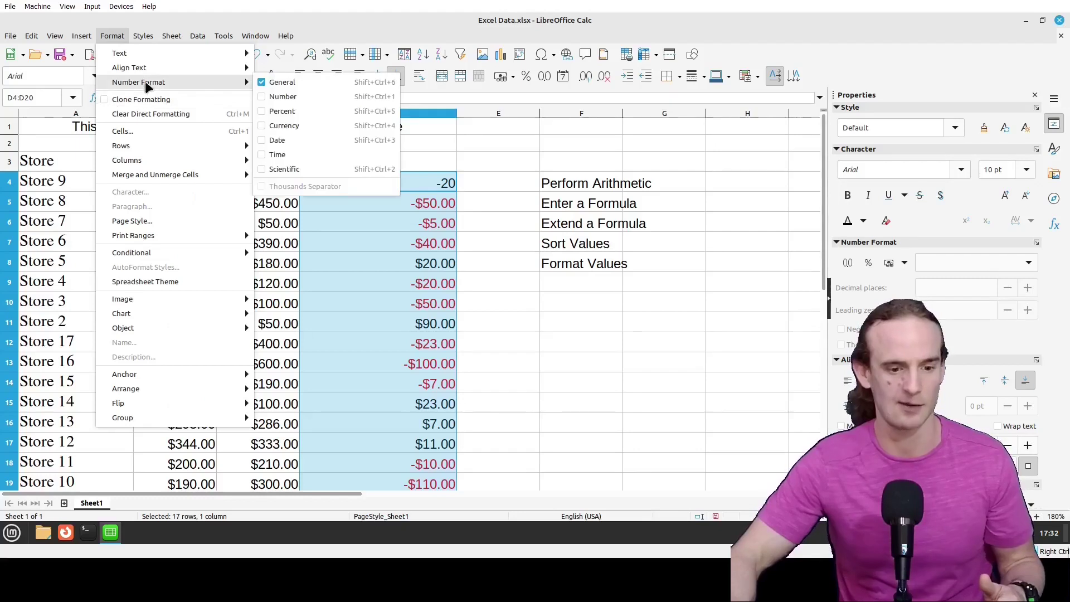
pyautogui.click(299, 126)
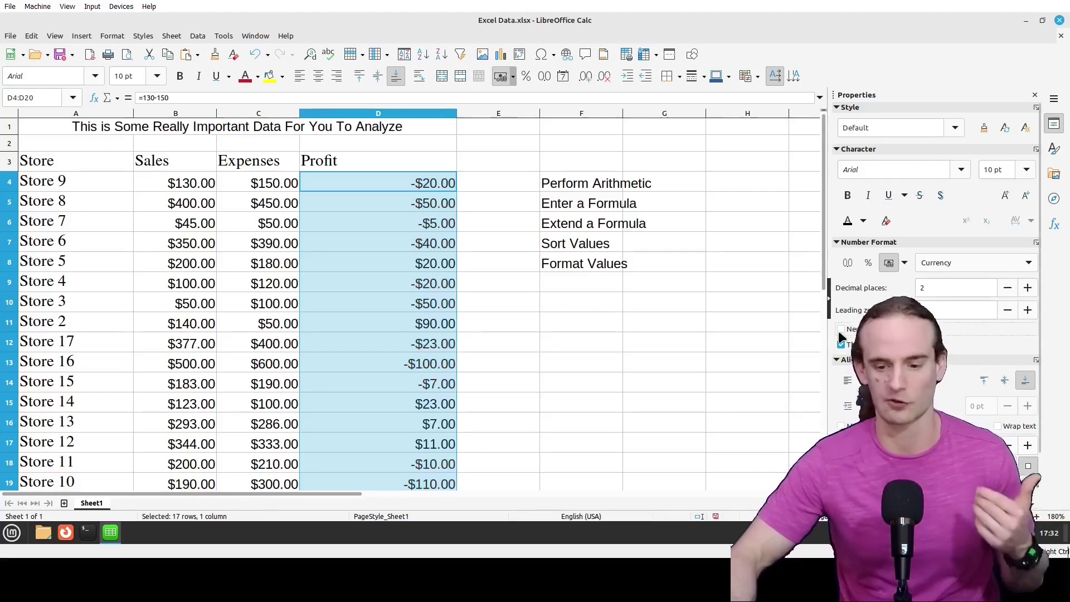
pyautogui.click(840, 330)
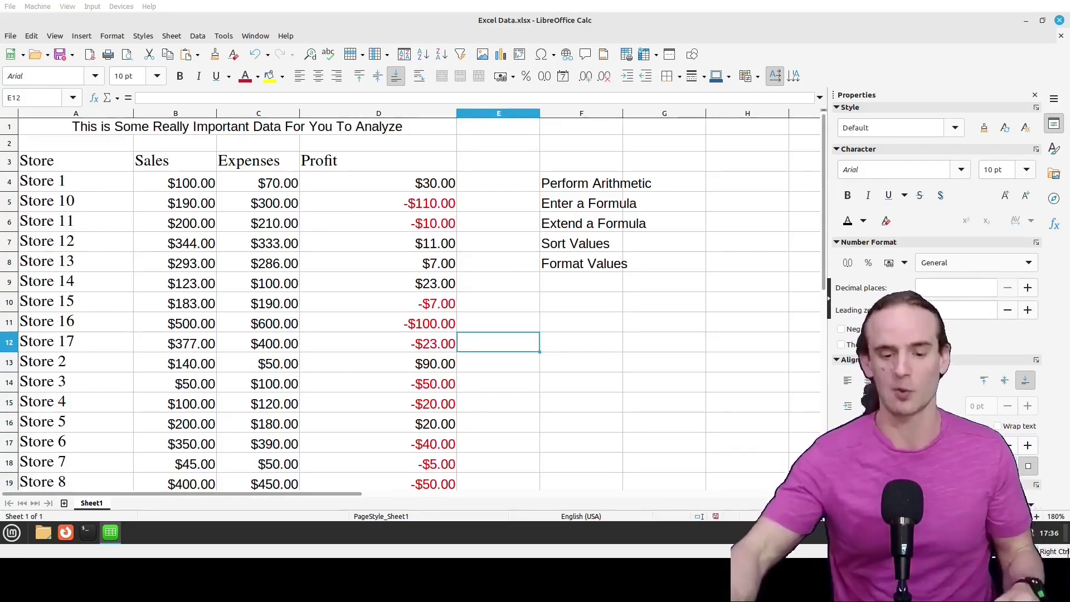
# Sort the store table A3:D20, including its header row, by Sales in ascending order
pyautogui.moveTo(37, 160); pyautogui.dragTo(408, 432)
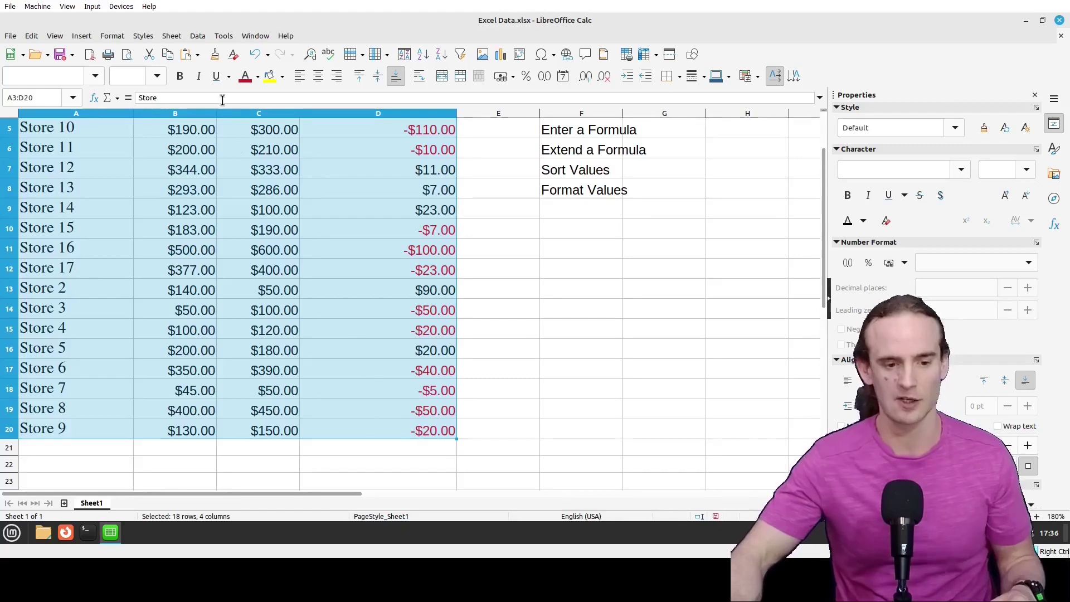
pyautogui.click(198, 37)
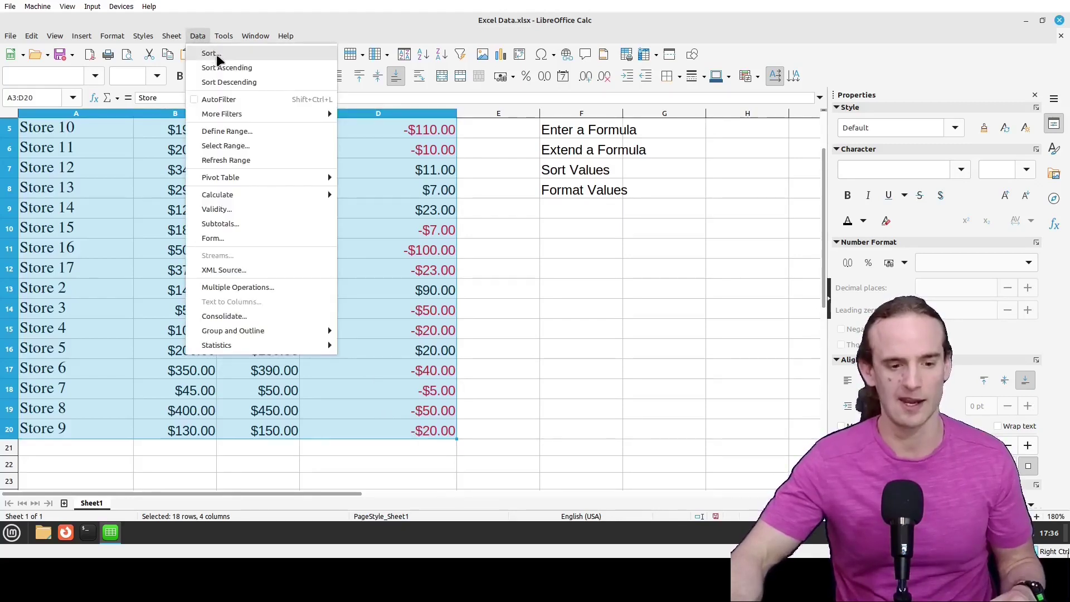
pyautogui.click(217, 55)
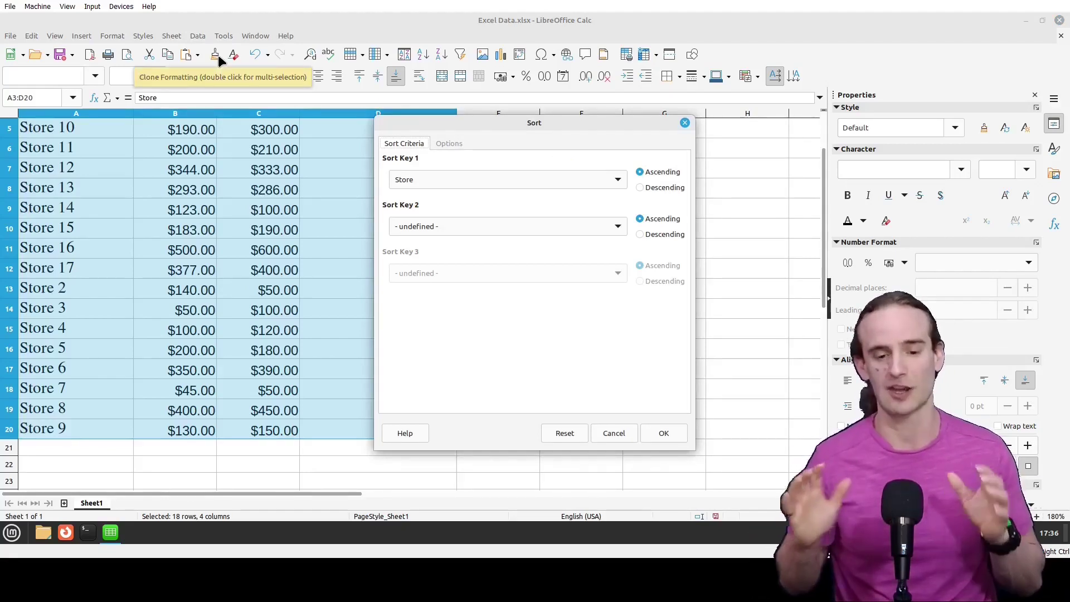
pyautogui.click(430, 180)
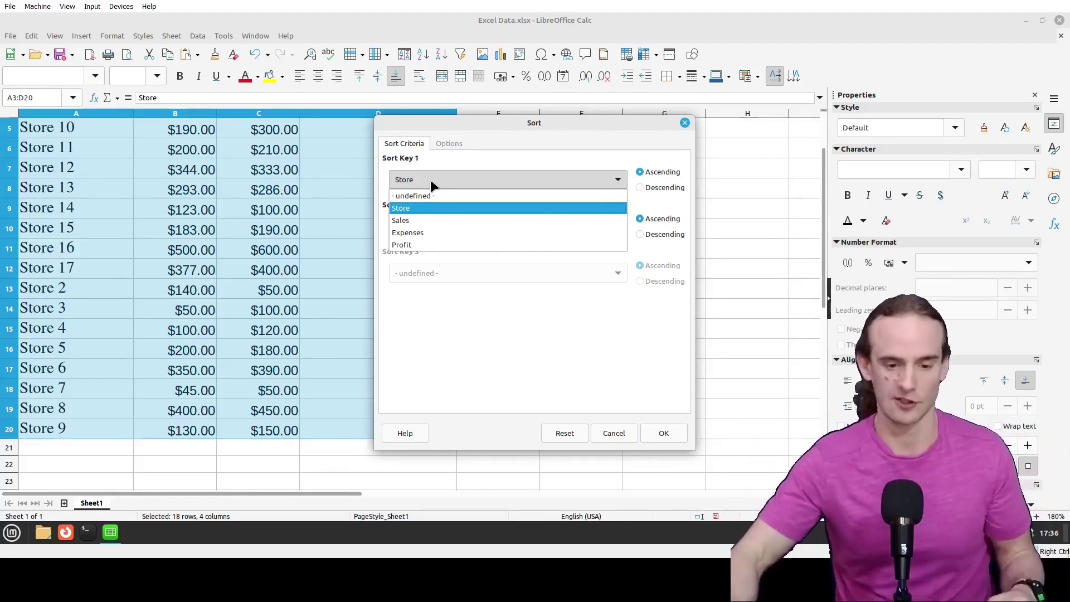
pyautogui.click(448, 221)
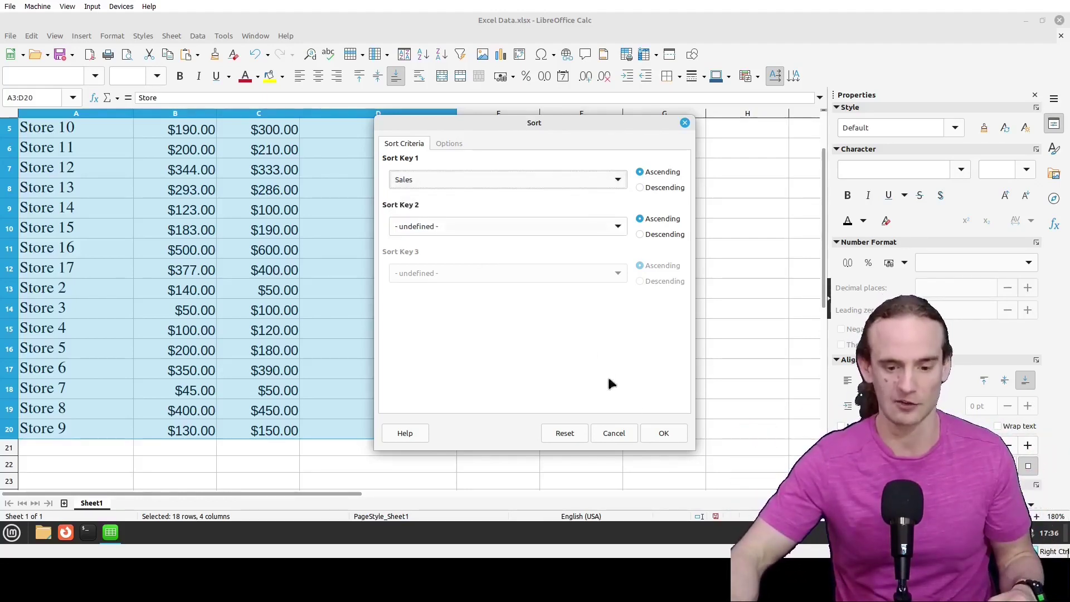
pyautogui.click(661, 427)
pyautogui.scroll(1, 518, 315)
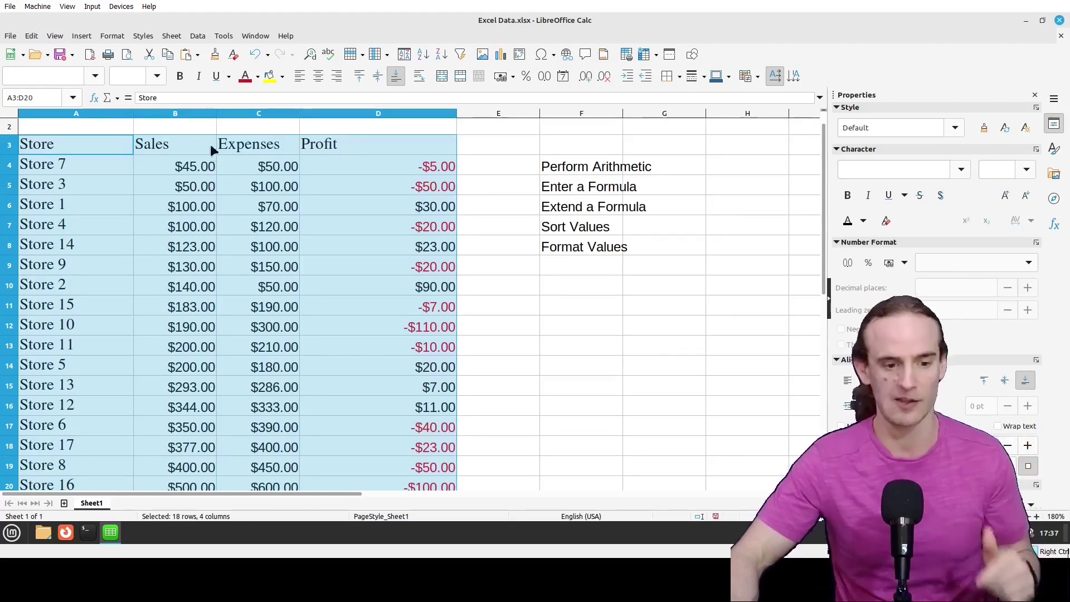
# Sort the selected store table by Profit in descending order
pyautogui.click(196, 35)
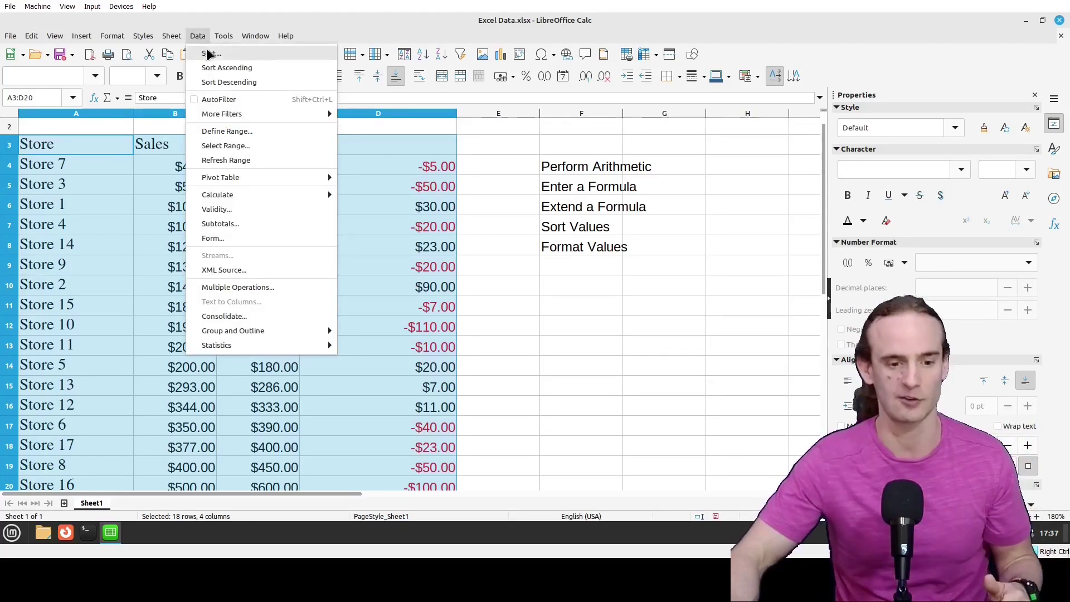
pyautogui.click(210, 53)
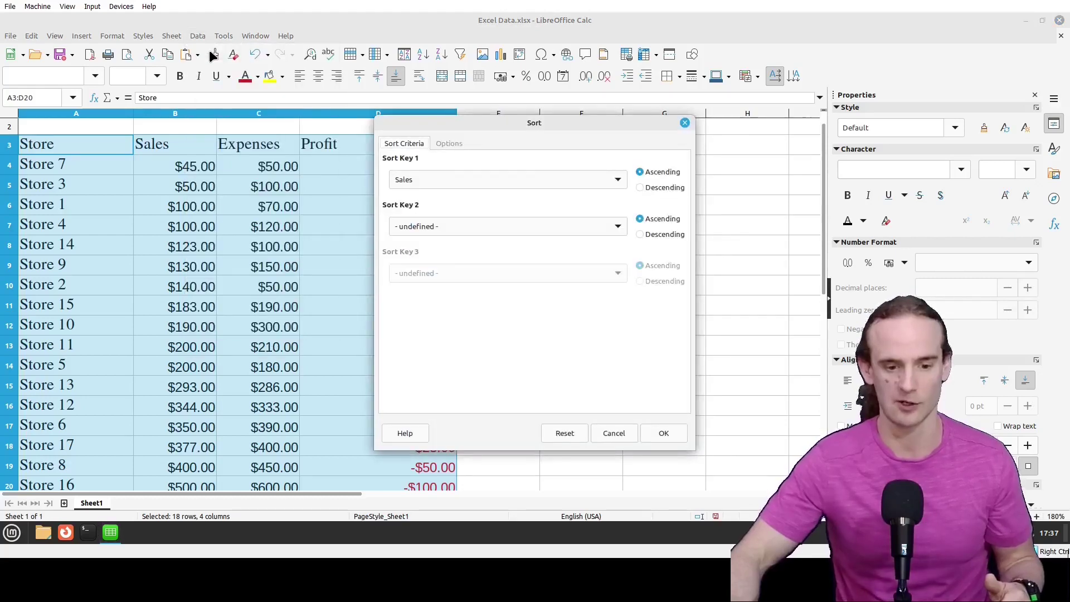
pyautogui.click(456, 179)
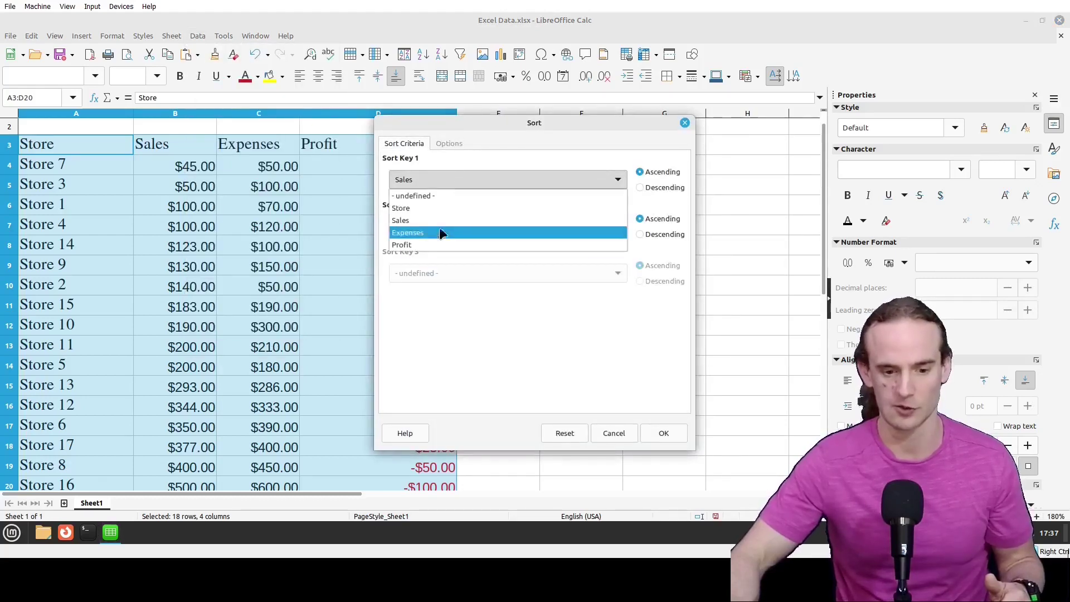
pyautogui.click(437, 245)
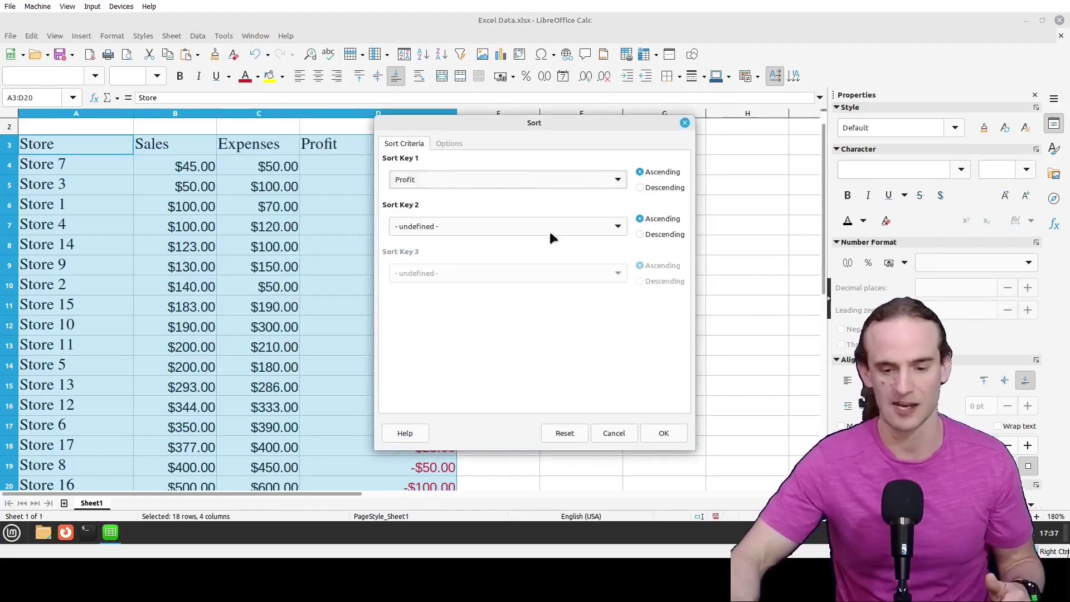
pyautogui.click(640, 188)
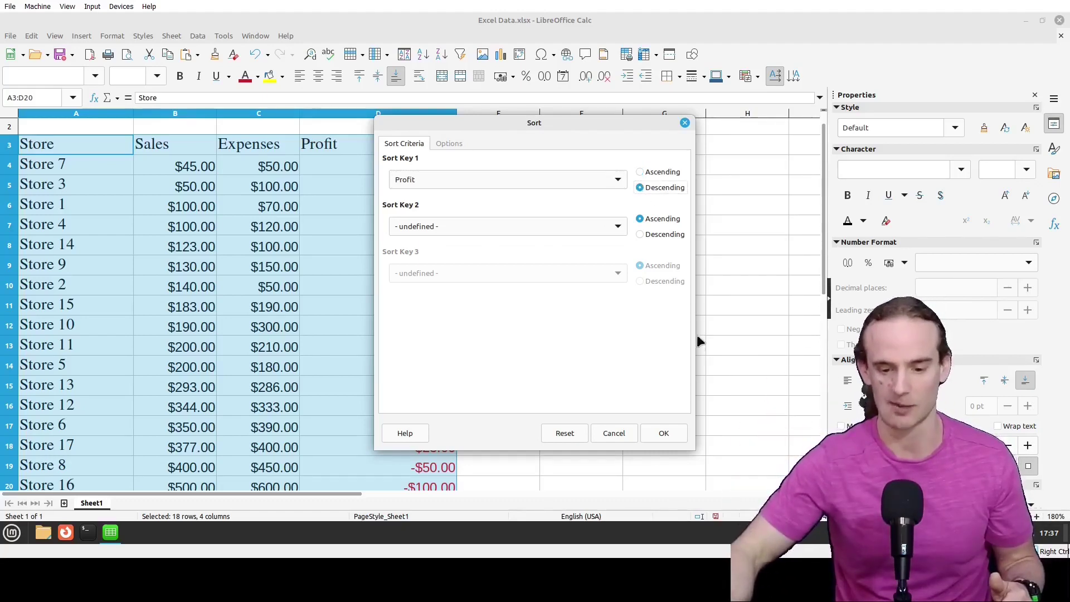
pyautogui.click(664, 433)
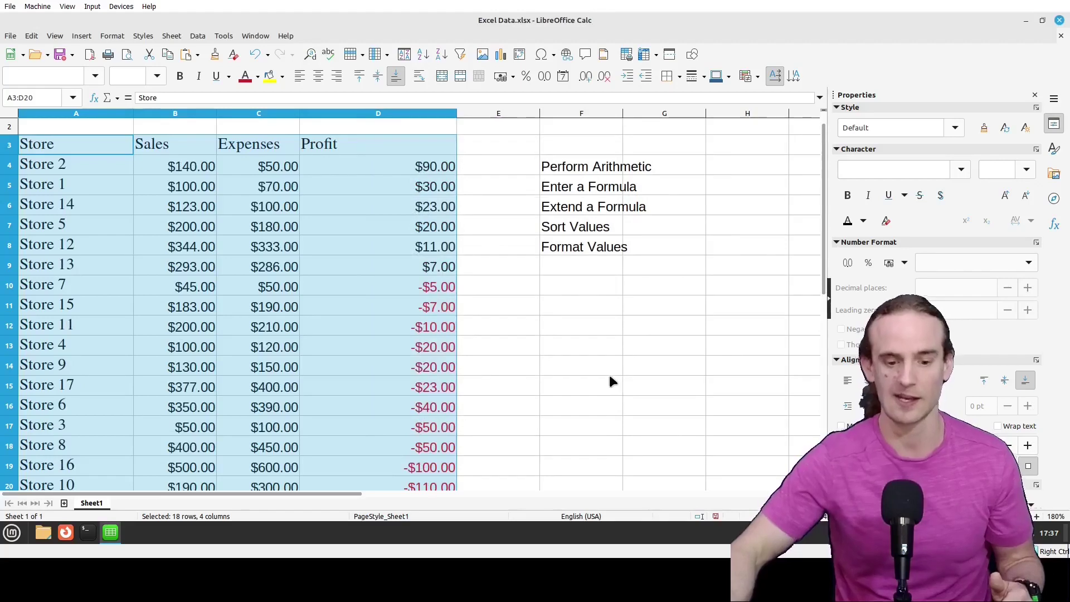